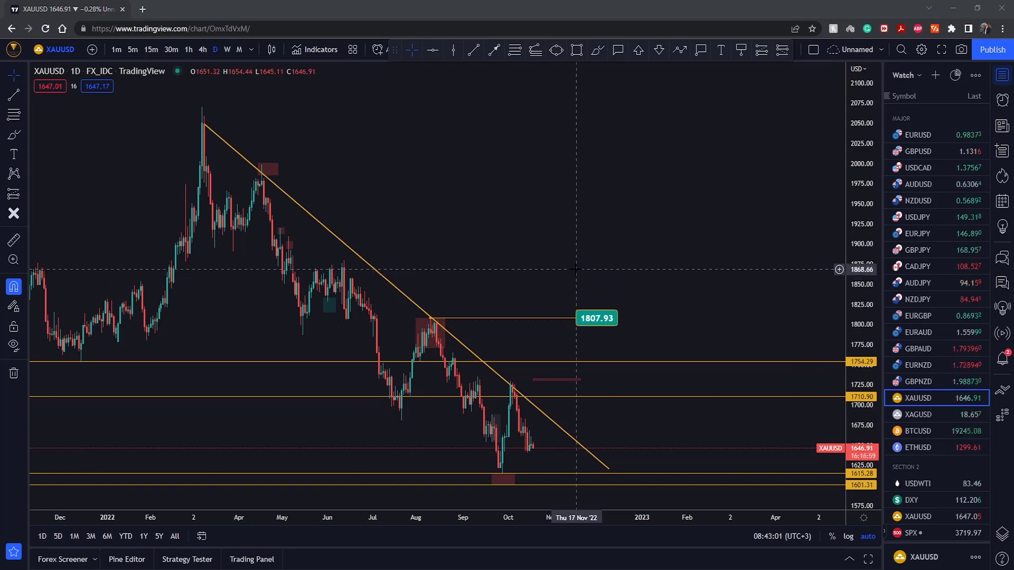
Scroll and drag the daily XAUUSD chart back to show earlier dates.
{"action": "scroll", "coordinate": [549, 269], "scroll_direction": "right", "scroll_amount": 3}
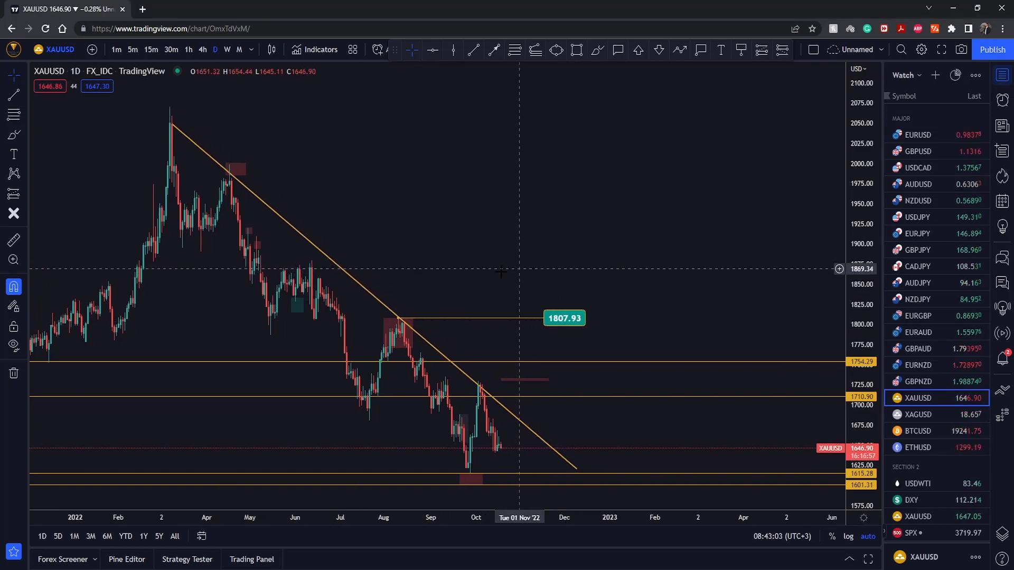
{"action": "left_click_drag", "start_coordinate": [494, 272], "coordinate": [516, 273]}
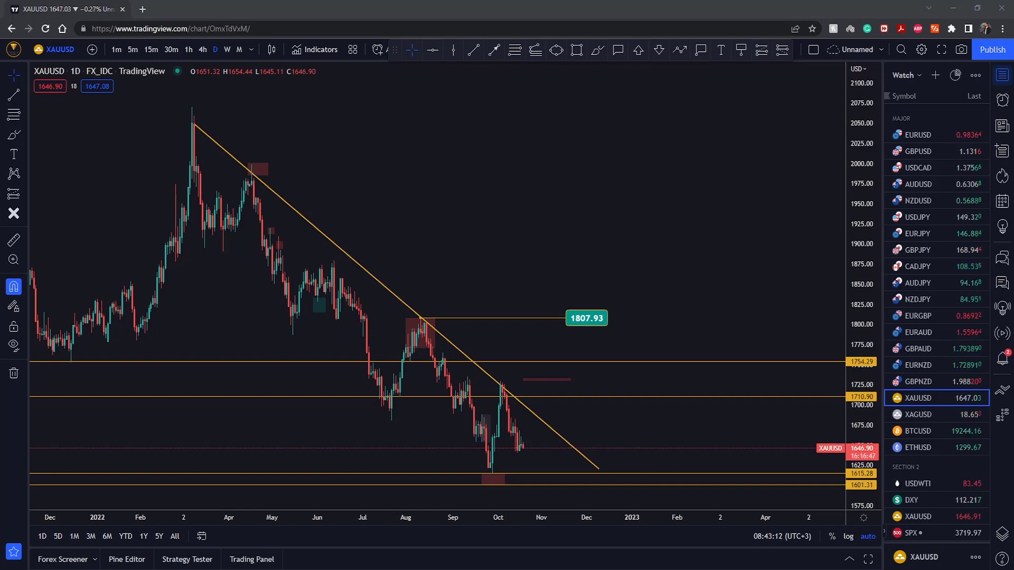
Scroll through the Telegram channel posts, then minimize the window to return to the chart.
{"action": "scroll", "coordinate": [293, 417], "scroll_direction": "up", "scroll_amount": 15}
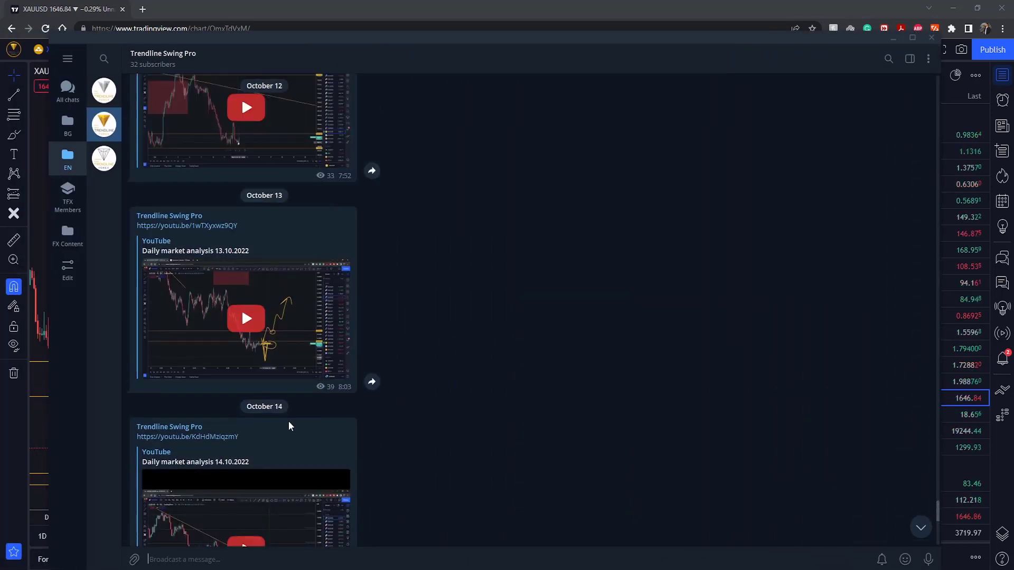
{"action": "scroll", "coordinate": [305, 417], "scroll_direction": "down", "scroll_amount": 15}
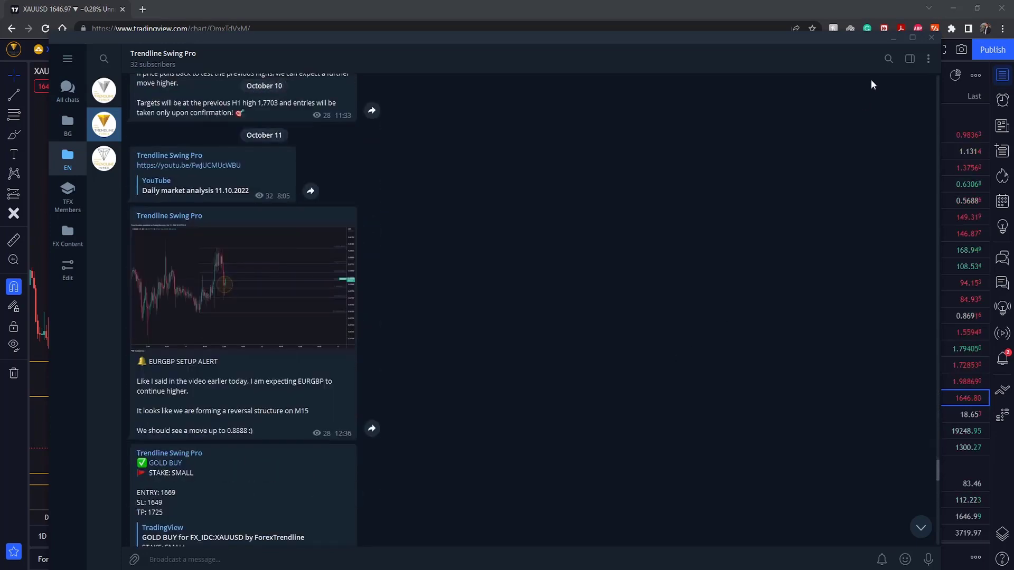
{"action": "left_click", "coordinate": [894, 36]}
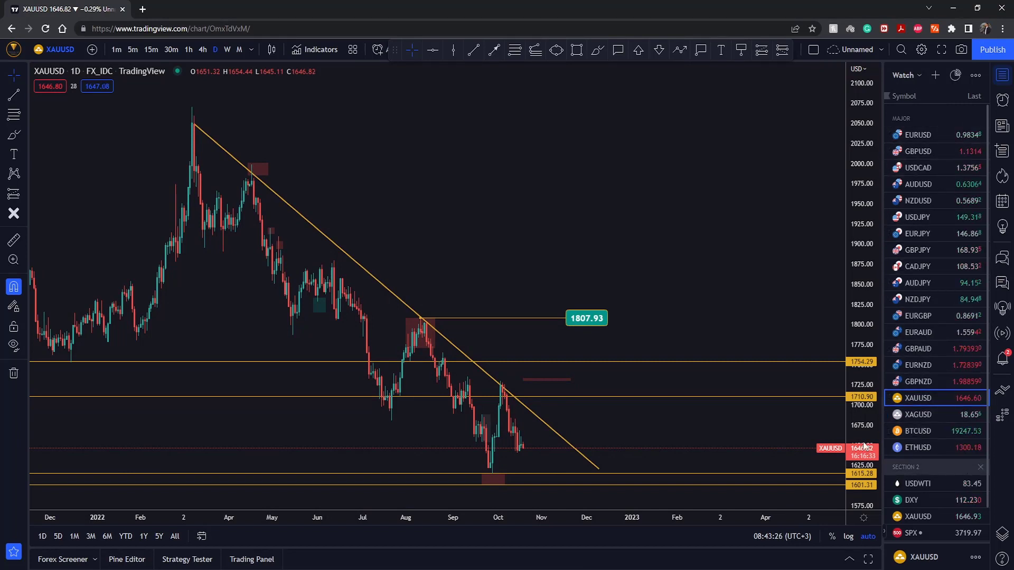
Zoom and pan the daily chart to bring earlier 2022 candles and the latest candle into view.
{"action": "scroll", "coordinate": [607, 415], "scroll_direction": "right", "scroll_amount": 3}
{"action": "scroll", "coordinate": [594, 412], "scroll_direction": "up", "scroll_amount": 3}
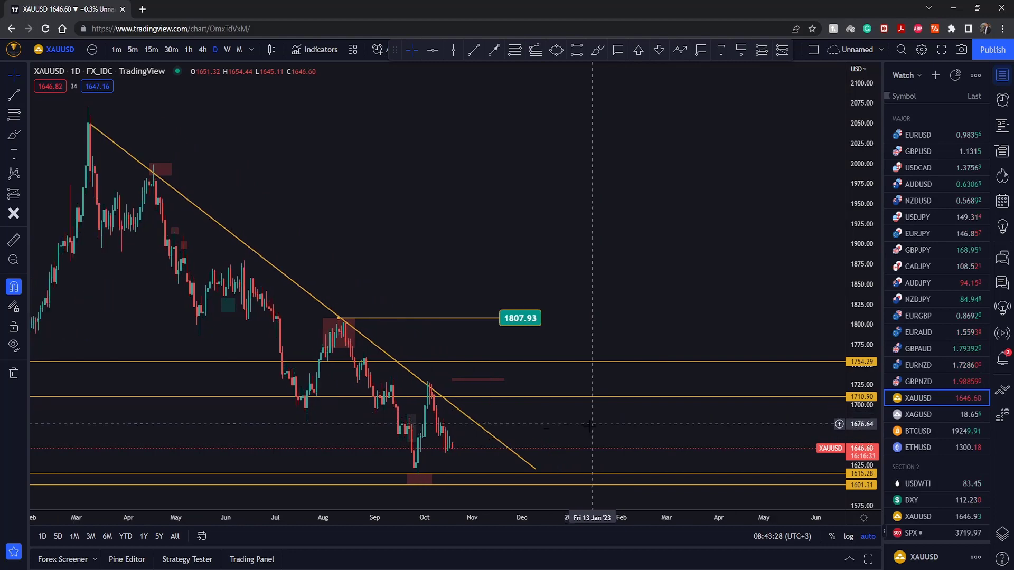
{"action": "left_click_drag", "start_coordinate": [507, 411], "coordinate": [743, 411]}
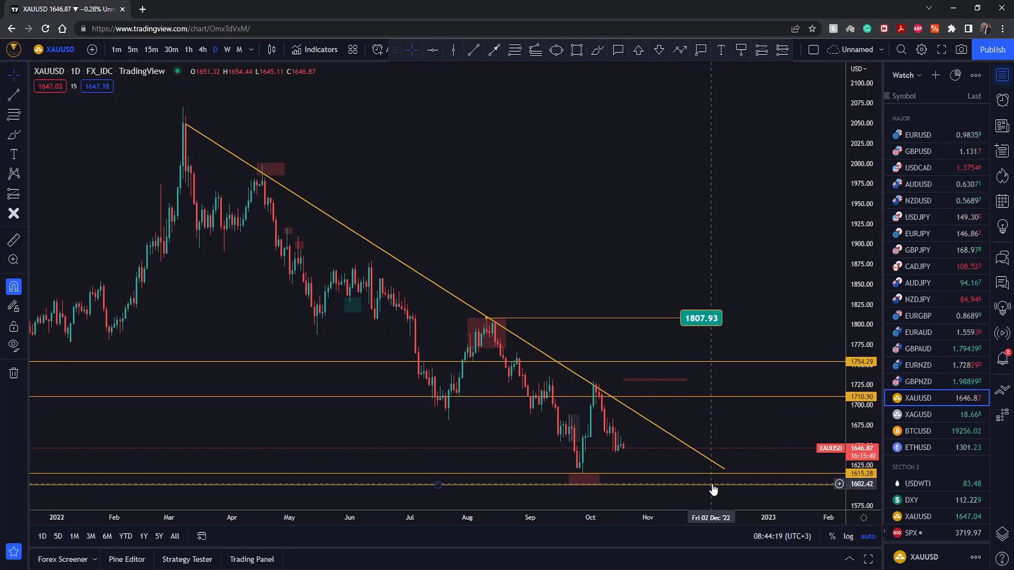
{"action": "scroll", "coordinate": [713, 490], "scroll_direction": "down", "scroll_amount": 2}
{"action": "scroll", "coordinate": [580, 449], "scroll_direction": "left", "scroll_amount": 3}
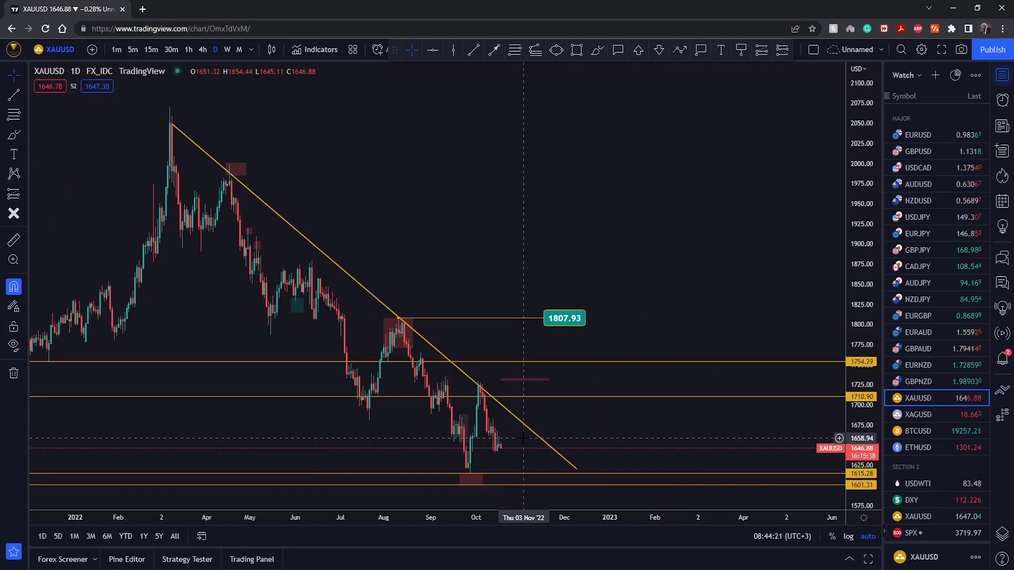
{"action": "scroll", "coordinate": [524, 441], "scroll_direction": "left", "scroll_amount": 3}
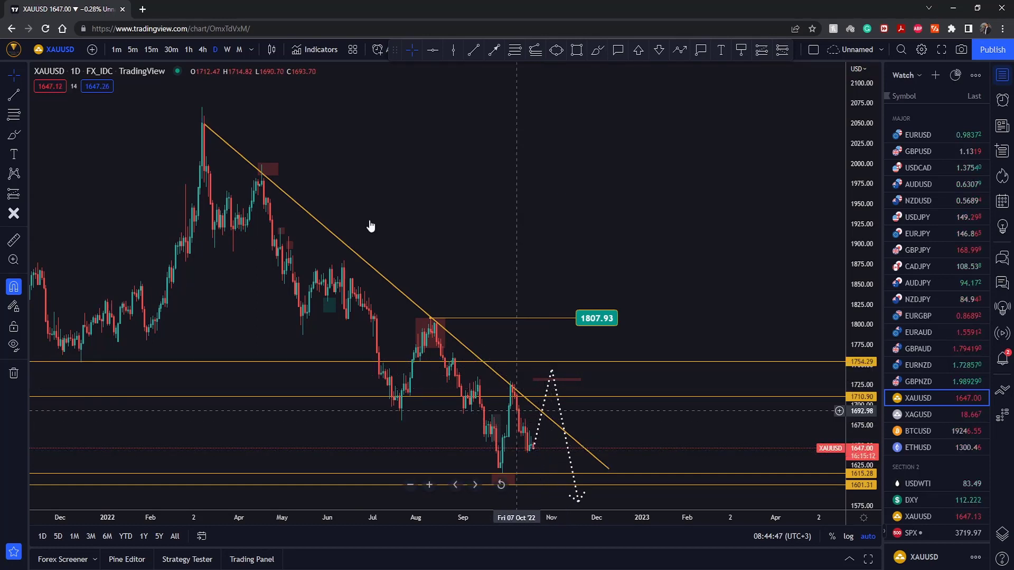
Switch the XAUUSD chart to the 4-hour timeframe.
{"action": "left_click", "coordinate": [204, 50]}
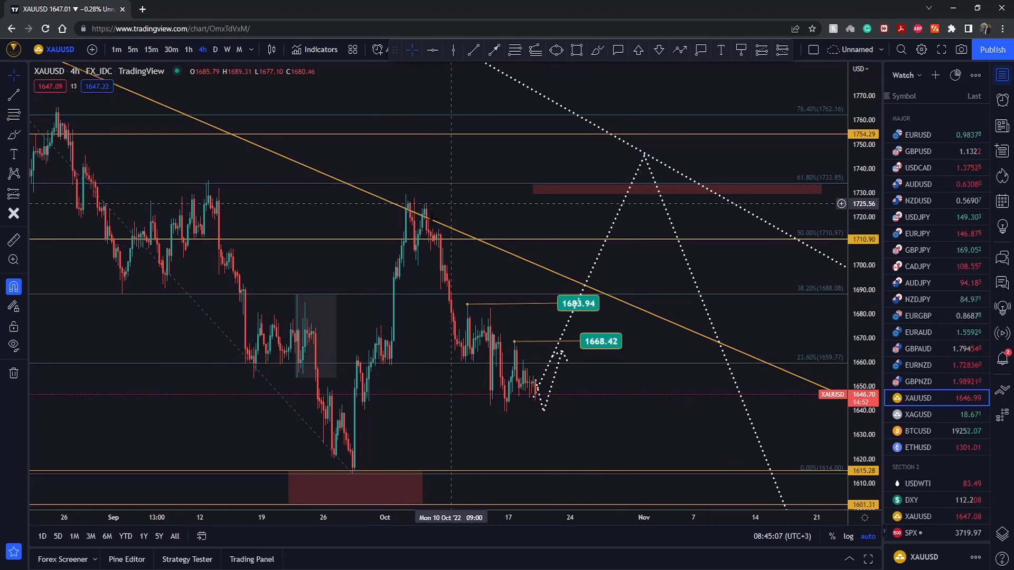
{"action": "left_click", "coordinate": [597, 50]}
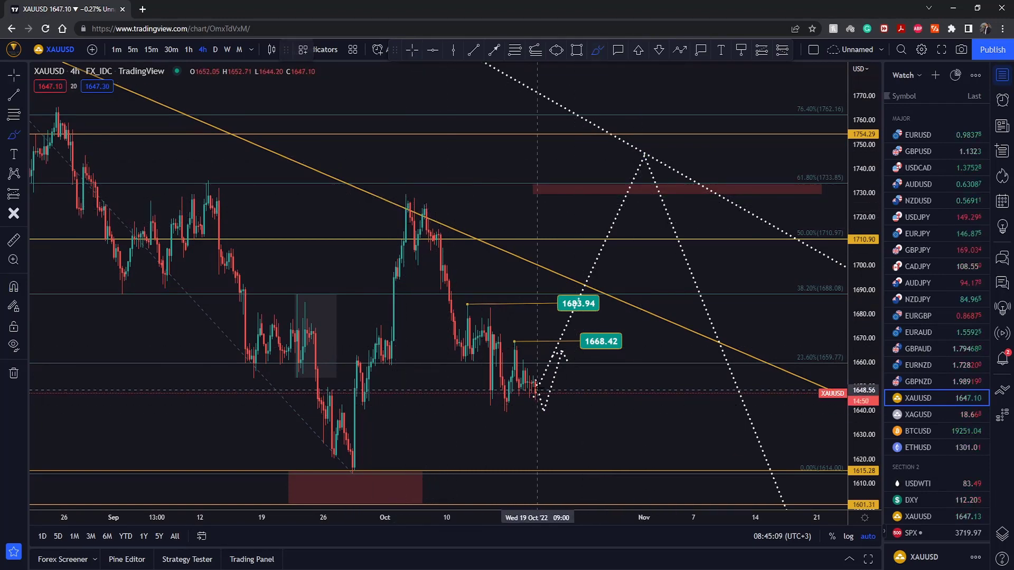
{"action": "left_click_drag", "start_coordinate": [537, 390], "coordinate": [660, 130]}
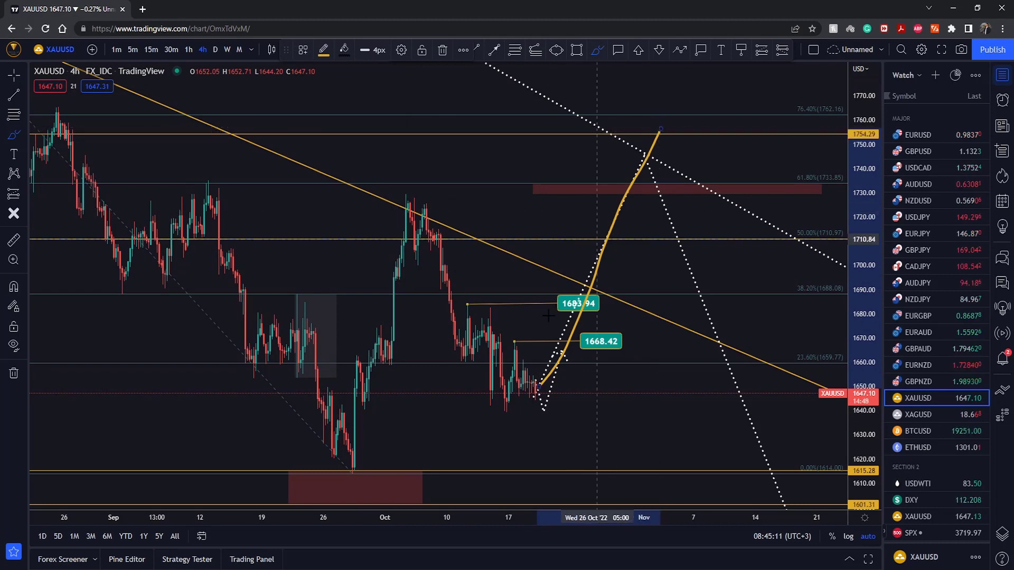
{"action": "left_click_drag", "start_coordinate": [353, 454], "coordinate": [433, 219]}
{"action": "mouse_move", "coordinate": [359, 440]}
{"action": "left_mouse_down"}
{"action": "mouse_move", "coordinate": [346, 438]}
{"action": "mouse_move", "coordinate": [327, 474]}
{"action": "mouse_move", "coordinate": [364, 489]}
{"action": "mouse_move", "coordinate": [382, 453]}
{"action": "mouse_move", "coordinate": [359, 440]}
{"action": "left_mouse_up"}
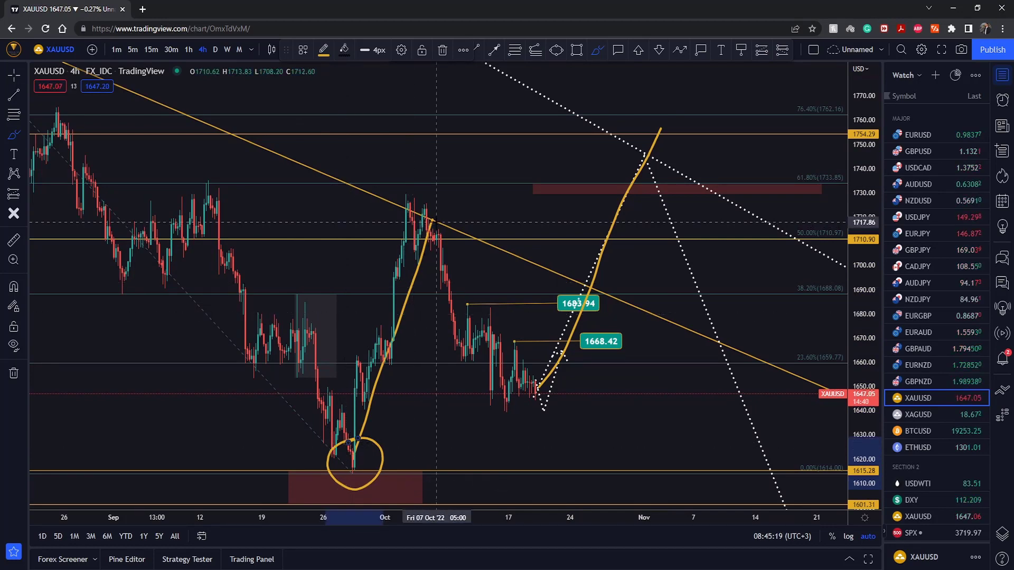
{"action": "mouse_move", "coordinate": [437, 222]}
{"action": "left_mouse_down"}
{"action": "mouse_move", "coordinate": [549, 423]}
{"action": "mouse_move", "coordinate": [520, 394]}
{"action": "mouse_move", "coordinate": [570, 382]}
{"action": "mouse_move", "coordinate": [548, 381]}
{"action": "left_mouse_up"}
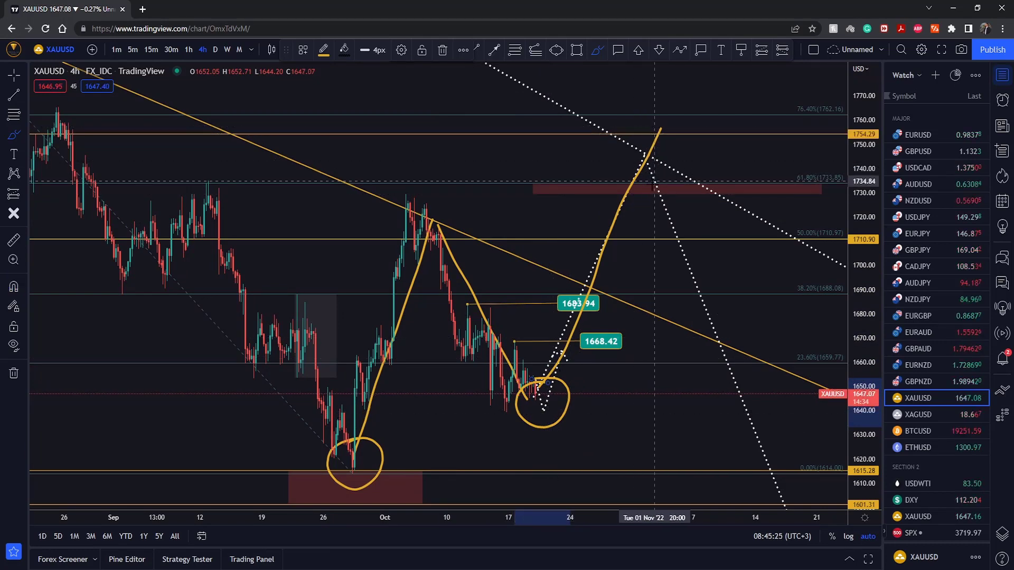
{"action": "key", "text": "ctrl+z"}
{"action": "key", "text": "ctrl+z"}
{"action": "key", "text": "ctrl+z"}
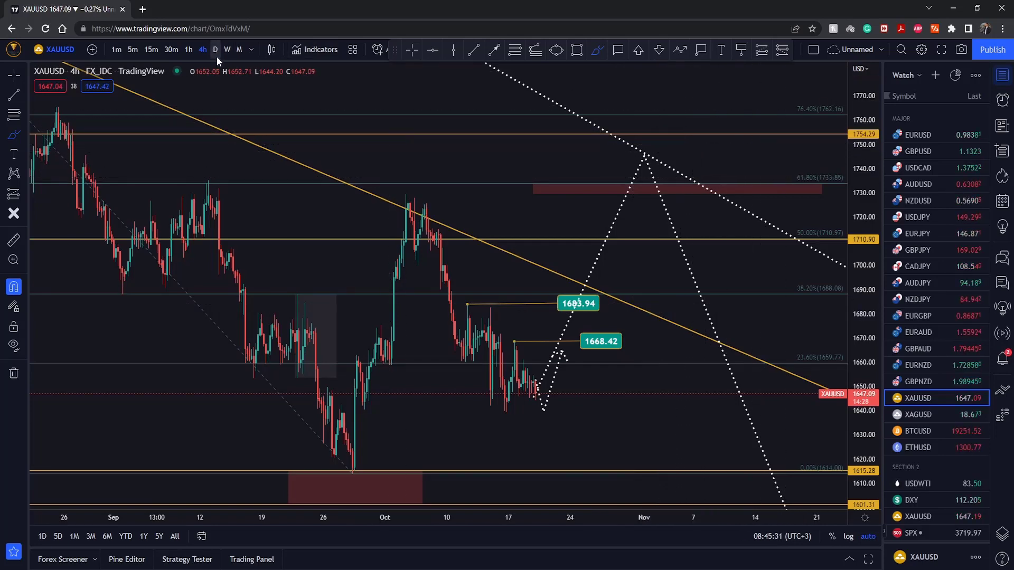
Zoom out and switch the chart back to daily candles.
{"action": "scroll", "coordinate": [162, 126], "scroll_direction": "down", "scroll_amount": 5}
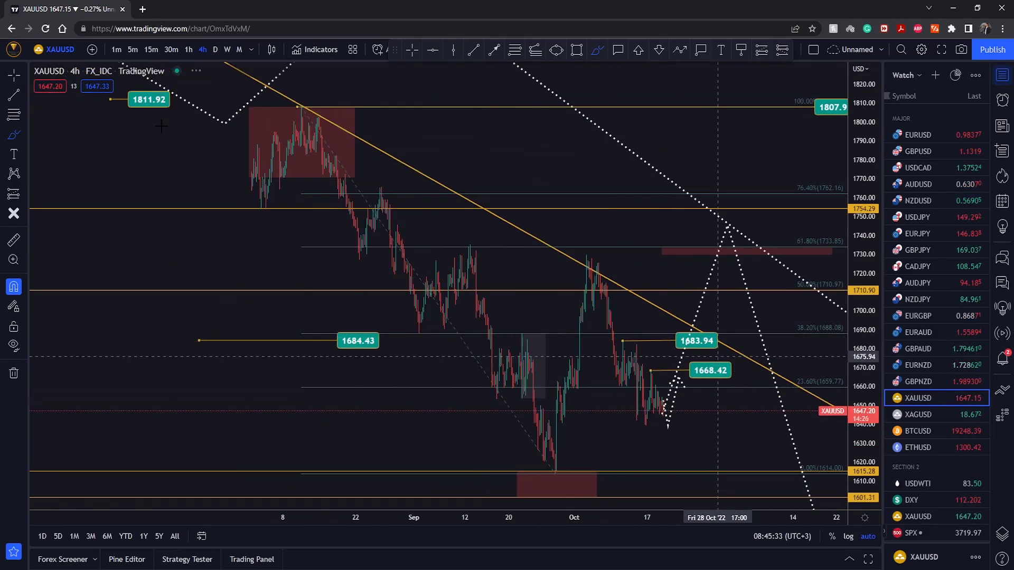
{"action": "scroll", "coordinate": [216, 58], "scroll_direction": "down", "scroll_amount": 2}
{"action": "left_click", "coordinate": [215, 50]}
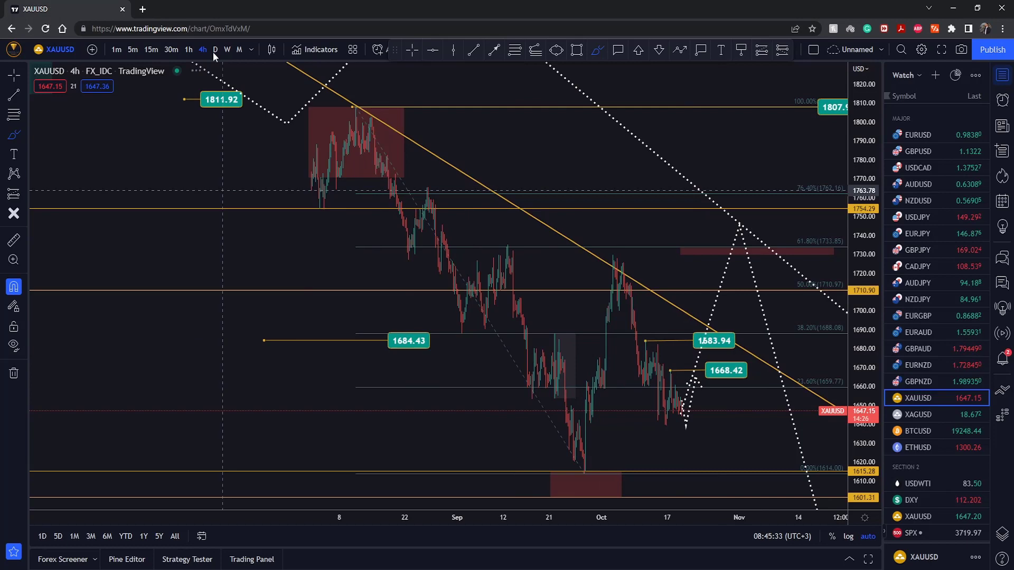
Zoom back in and circle the late-September low near 1615 with a freehand stroke.
{"action": "scroll", "coordinate": [450, 366], "scroll_direction": "up", "scroll_amount": 5}
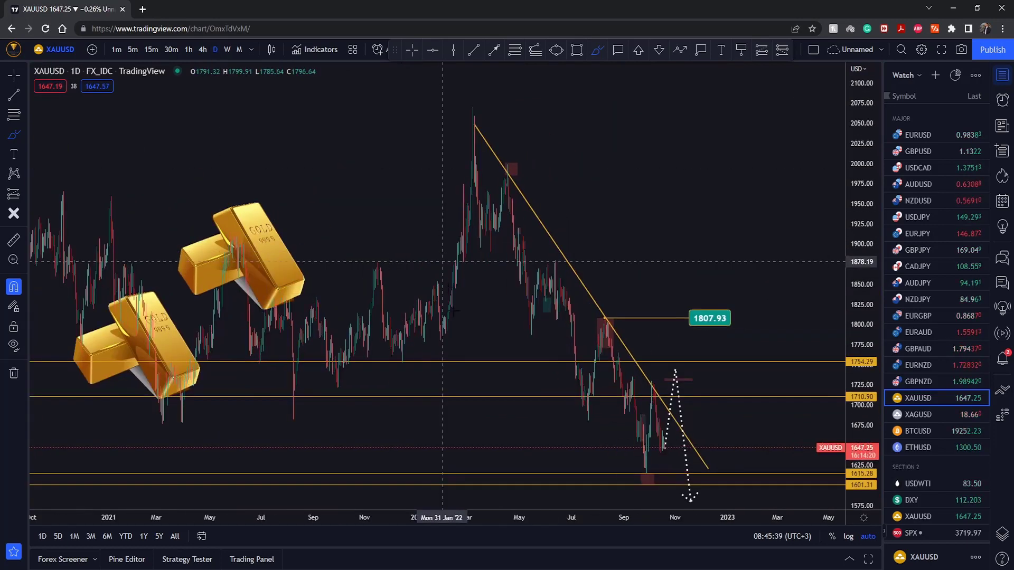
{"action": "scroll", "coordinate": [450, 365], "scroll_direction": "up", "scroll_amount": 2}
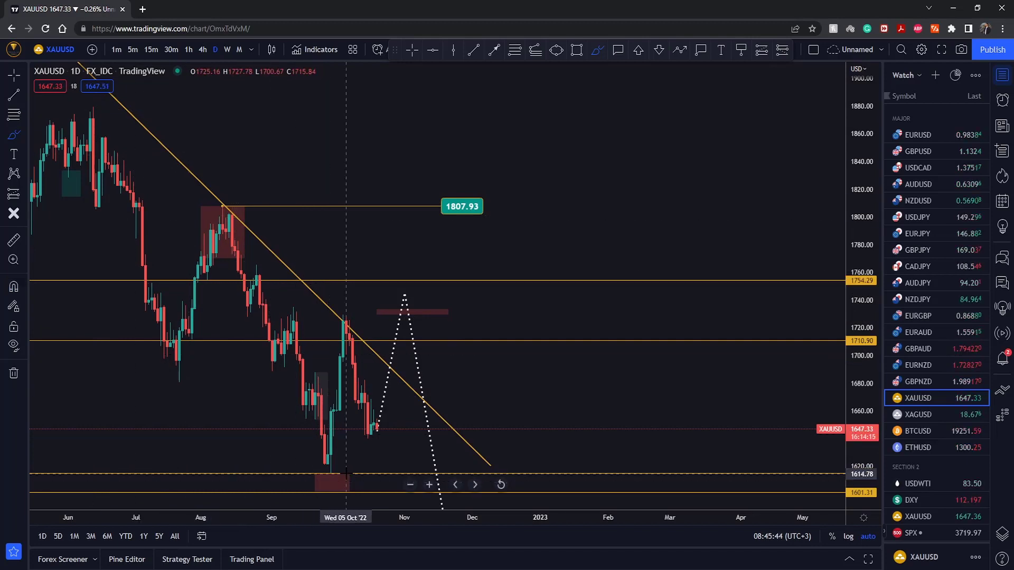
{"action": "mouse_move", "coordinate": [343, 468]}
{"action": "left_mouse_down"}
{"action": "mouse_move", "coordinate": [325, 470]}
{"action": "mouse_move", "coordinate": [314, 488]}
{"action": "mouse_move", "coordinate": [325, 506]}
{"action": "mouse_move", "coordinate": [344, 463]}
{"action": "left_mouse_up"}
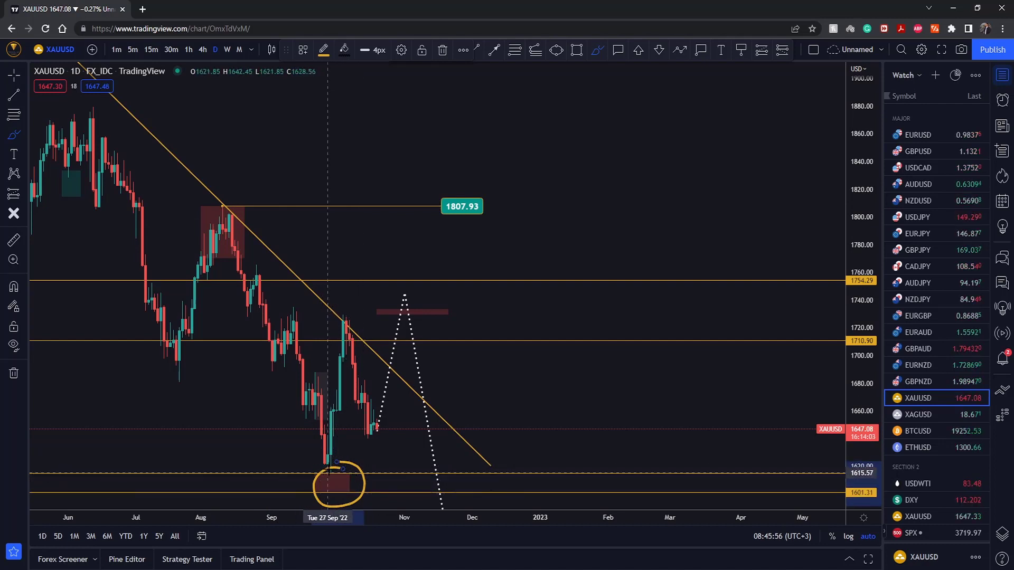
Sketch the rally from the circled low to the 1720 peak and the drop back to current price.
{"action": "left_click_drag", "start_coordinate": [328, 474], "coordinate": [349, 326]}
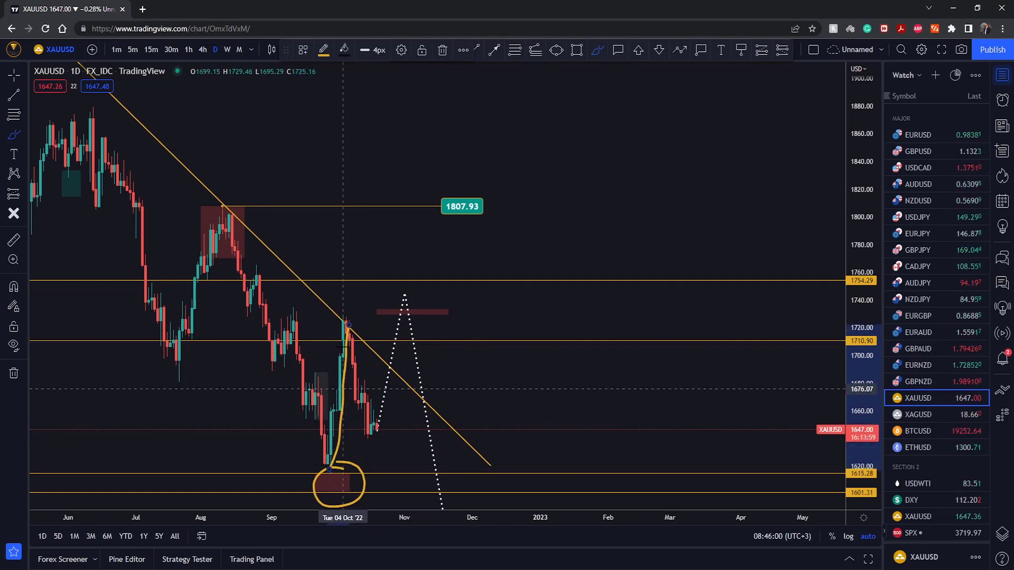
{"action": "left_click_drag", "start_coordinate": [365, 317], "coordinate": [349, 311]}
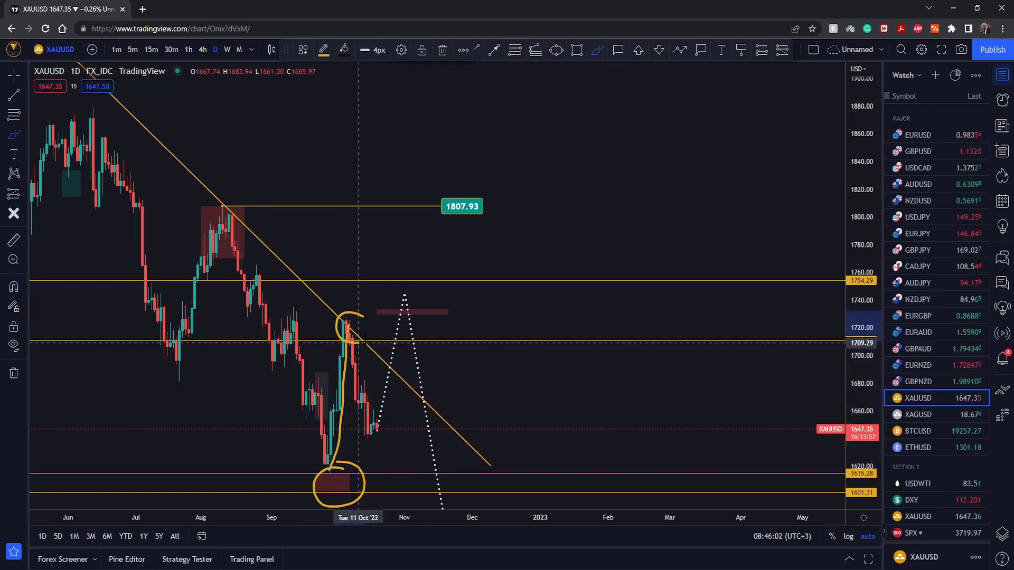
{"action": "left_click_drag", "start_coordinate": [355, 323], "coordinate": [374, 431]}
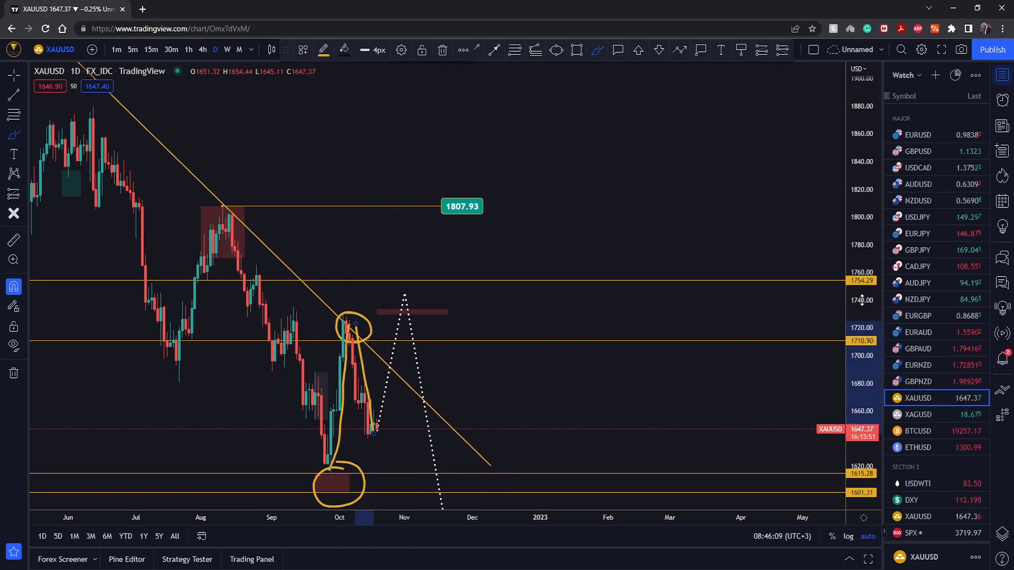
Compress the price scale, then sketch a decline below support and a rally toward 1754.
{"action": "left_click_drag", "start_coordinate": [862, 300], "coordinate": [870, 365]}
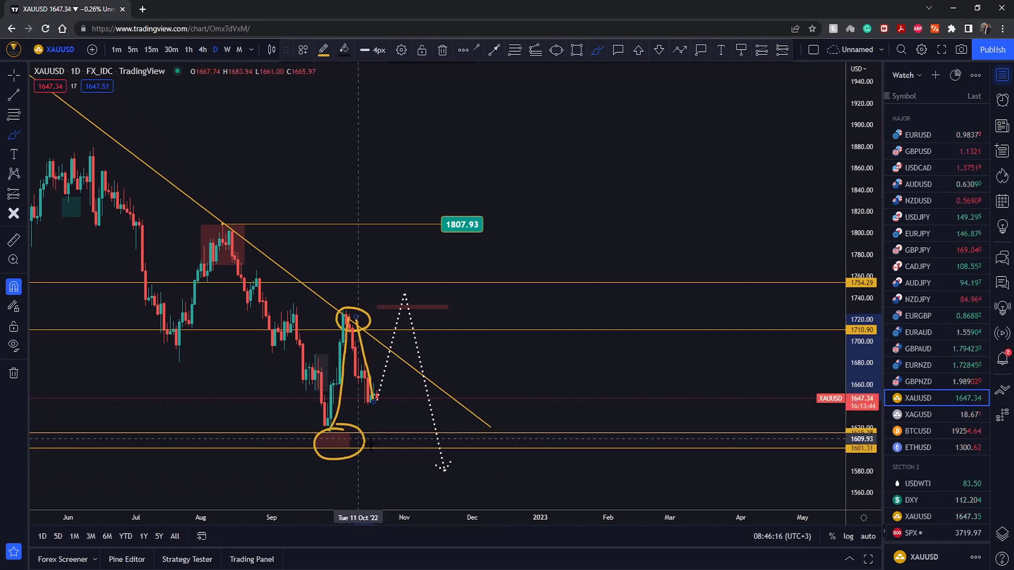
{"action": "mouse_move", "coordinate": [439, 431]}
{"action": "left_mouse_down"}
{"action": "mouse_move", "coordinate": [502, 504]}
{"action": "mouse_move", "coordinate": [510, 487]}
{"action": "left_mouse_up"}
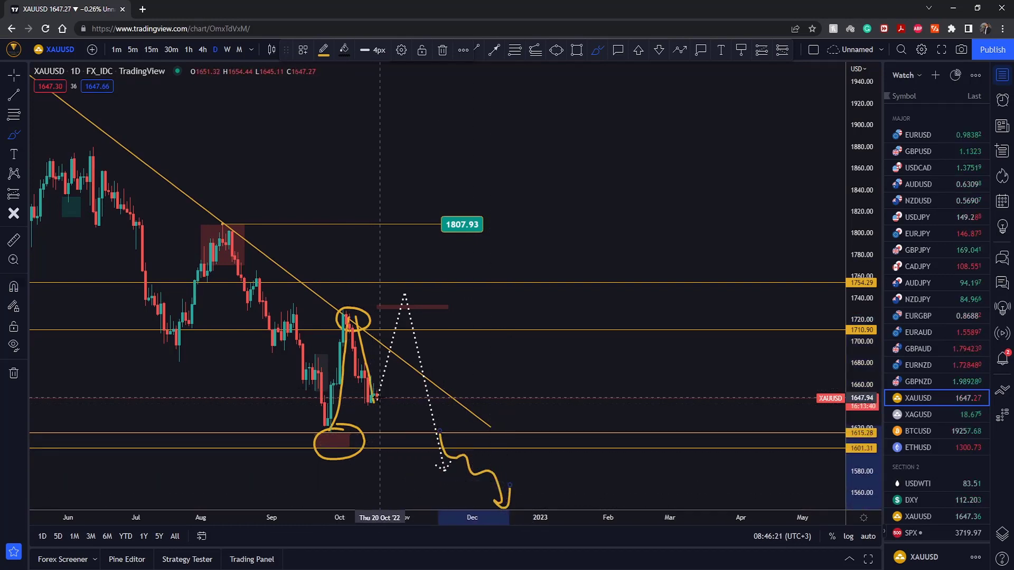
{"action": "mouse_move", "coordinate": [376, 400]}
{"action": "left_mouse_down"}
{"action": "mouse_move", "coordinate": [409, 285]}
{"action": "mouse_move", "coordinate": [437, 296]}
{"action": "mouse_move", "coordinate": [427, 315]}
{"action": "mouse_move", "coordinate": [444, 370]}
{"action": "mouse_move", "coordinate": [466, 343]}
{"action": "left_mouse_up"}
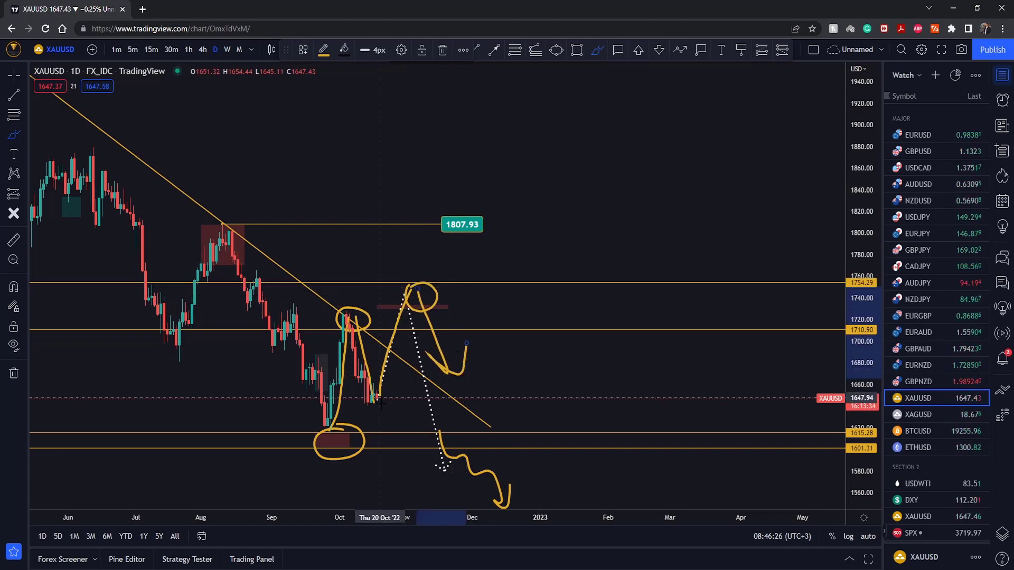
Sketch a wavy decline and a rally to about 1745, undoing each one.
{"action": "mouse_move", "coordinate": [380, 404]}
{"action": "left_mouse_down"}
{"action": "mouse_move", "coordinate": [409, 414]}
{"action": "mouse_move", "coordinate": [429, 439]}
{"action": "left_mouse_up"}
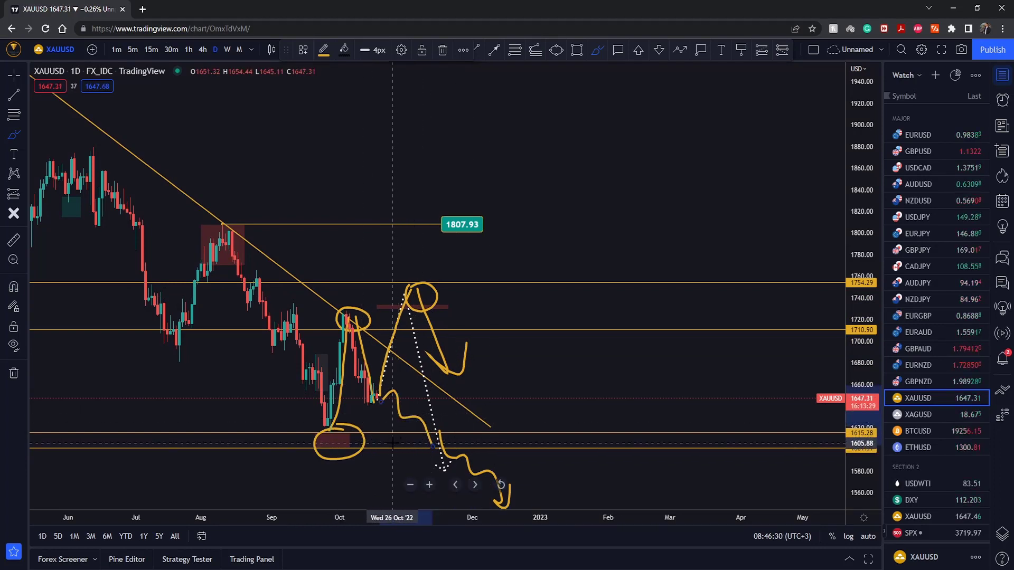
{"action": "key", "text": "ctrl+z"}
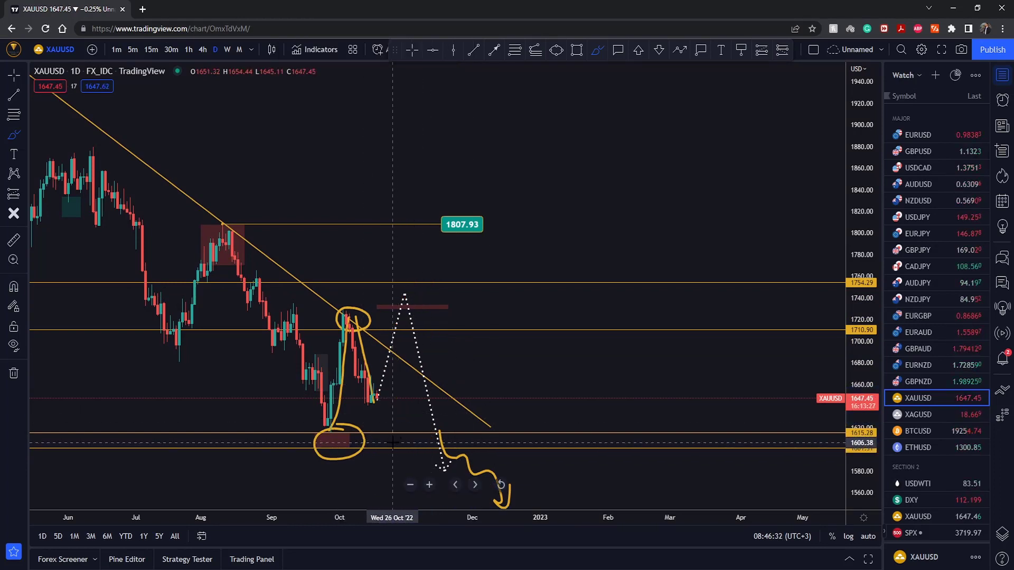
{"action": "left_click_drag", "start_coordinate": [380, 395], "coordinate": [404, 288]}
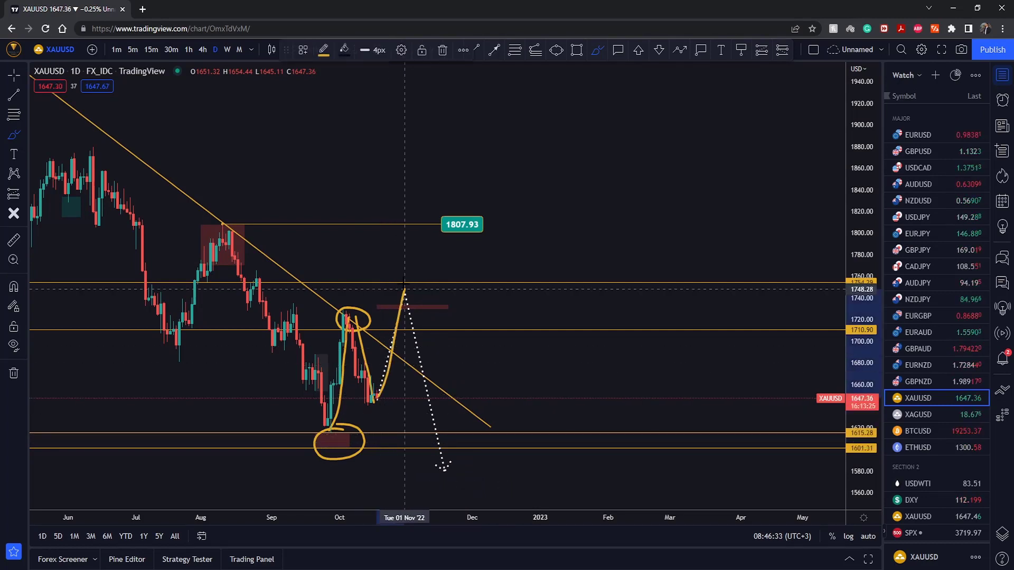
{"action": "key", "text": "ctrl+z"}
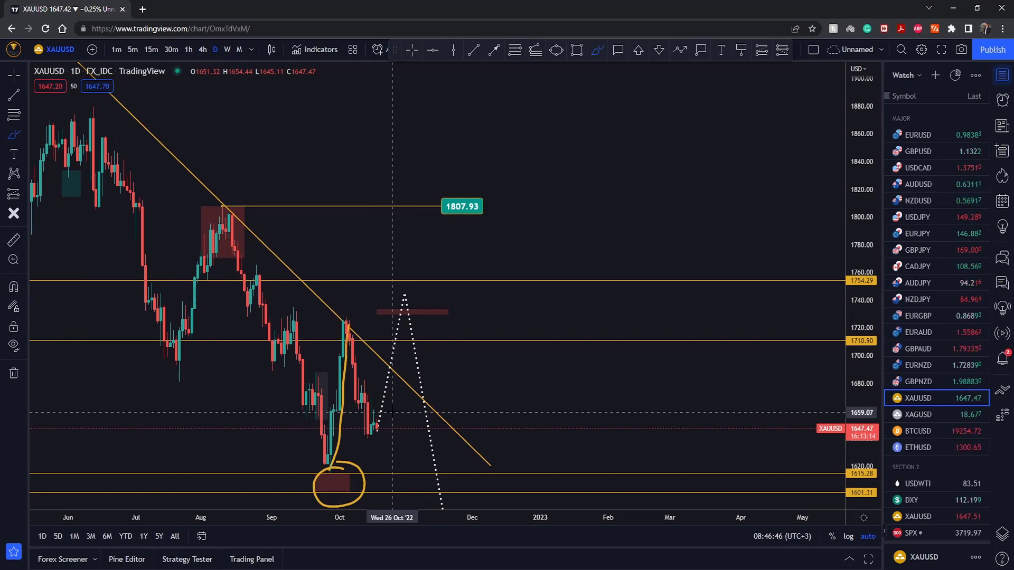
Switch to 4-hour candles and zoom in closely around the October candles.
{"action": "left_click", "coordinate": [204, 50]}
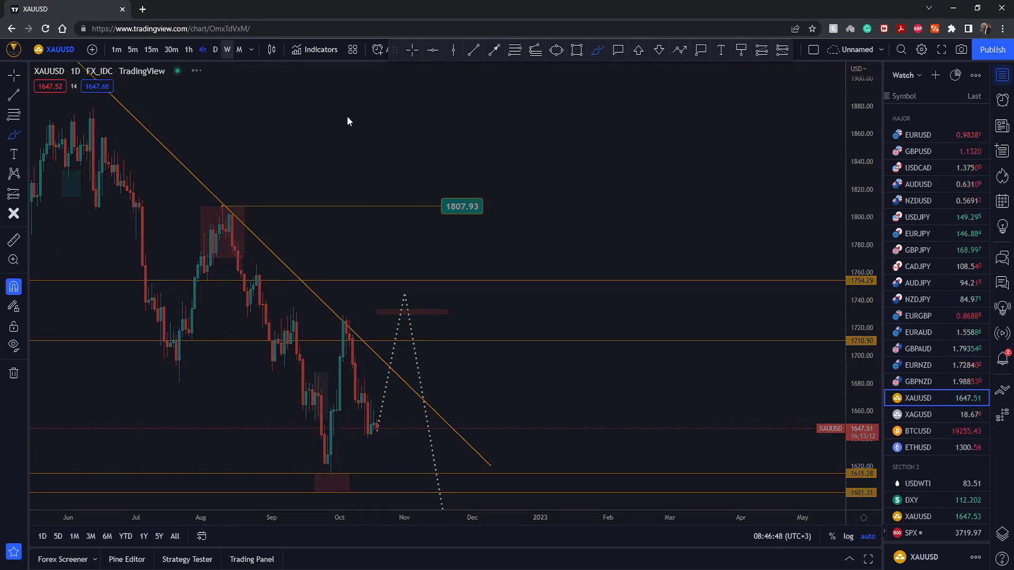
{"action": "scroll", "coordinate": [423, 333], "scroll_direction": "up", "scroll_amount": 4}
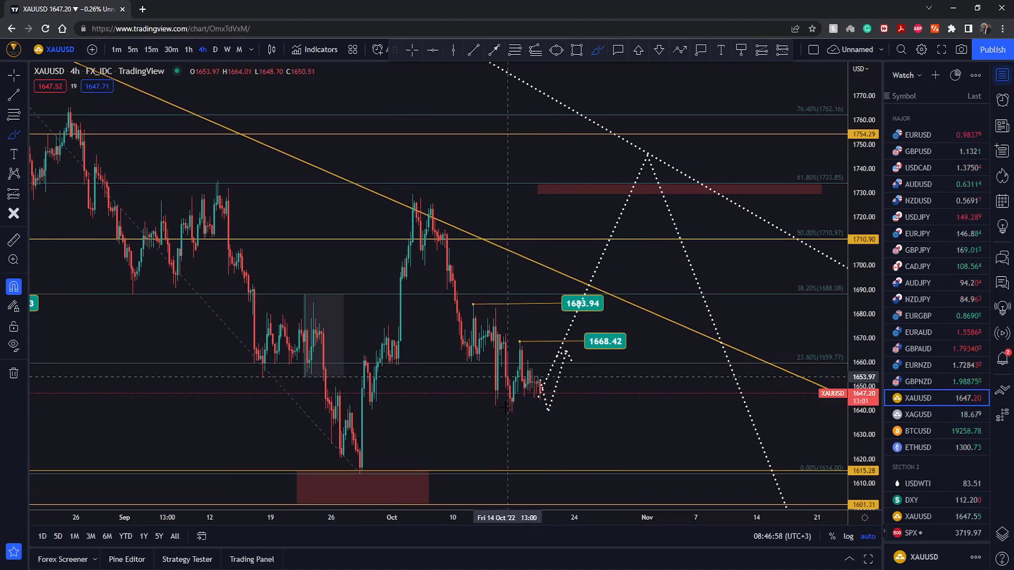
{"action": "scroll", "coordinate": [503, 391], "scroll_direction": "up", "scroll_amount": 3}
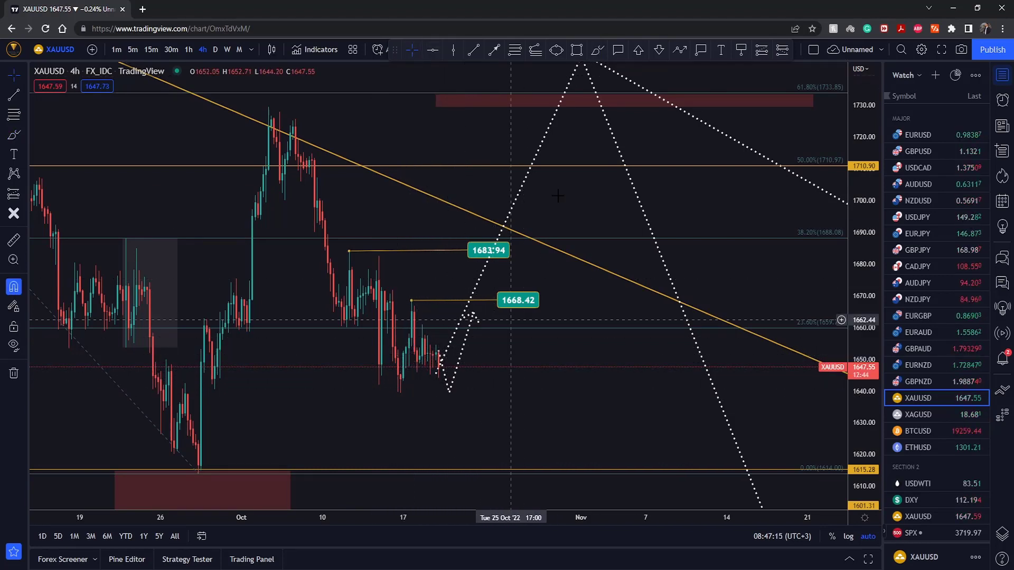
{"action": "left_click_drag", "start_coordinate": [544, 393], "coordinate": [607, 392]}
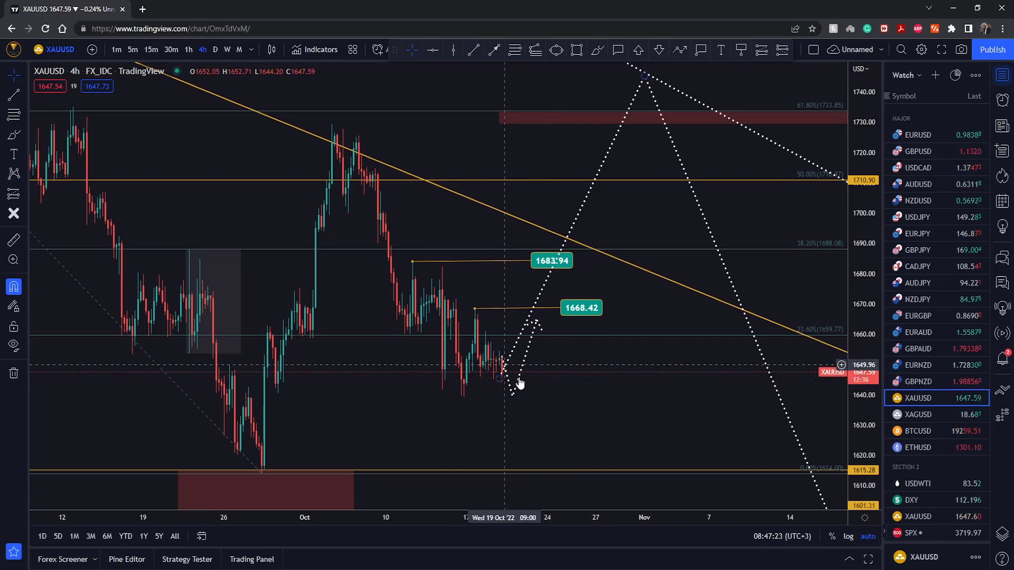
{"action": "scroll", "coordinate": [520, 388], "scroll_direction": "up", "scroll_amount": 2}
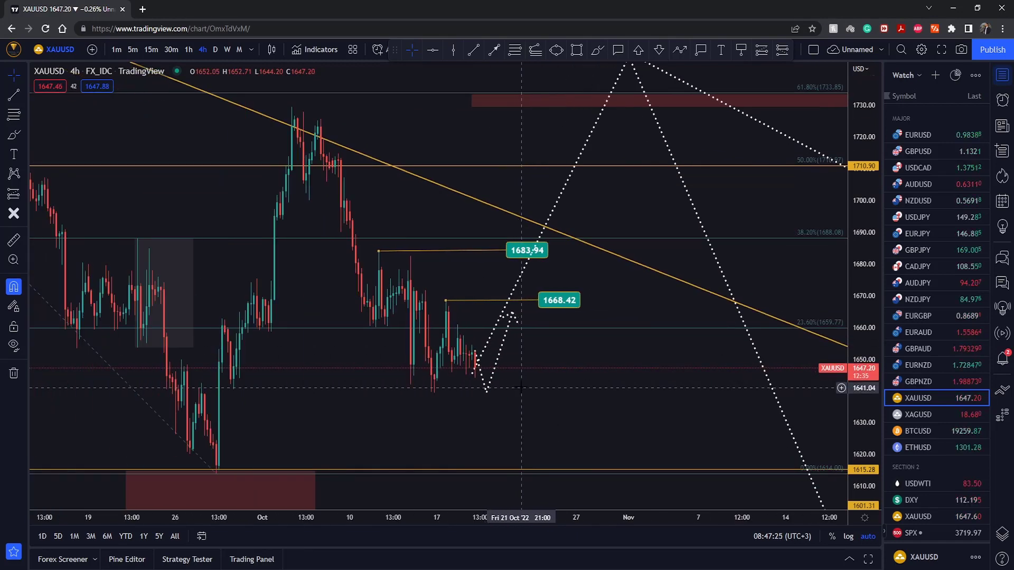
Switch to 1-hour candles focused on mid-October onward, slightly compressing the price scale.
{"action": "left_click", "coordinate": [188, 50]}
{"action": "scroll", "coordinate": [623, 412], "scroll_direction": "down", "scroll_amount": 3}
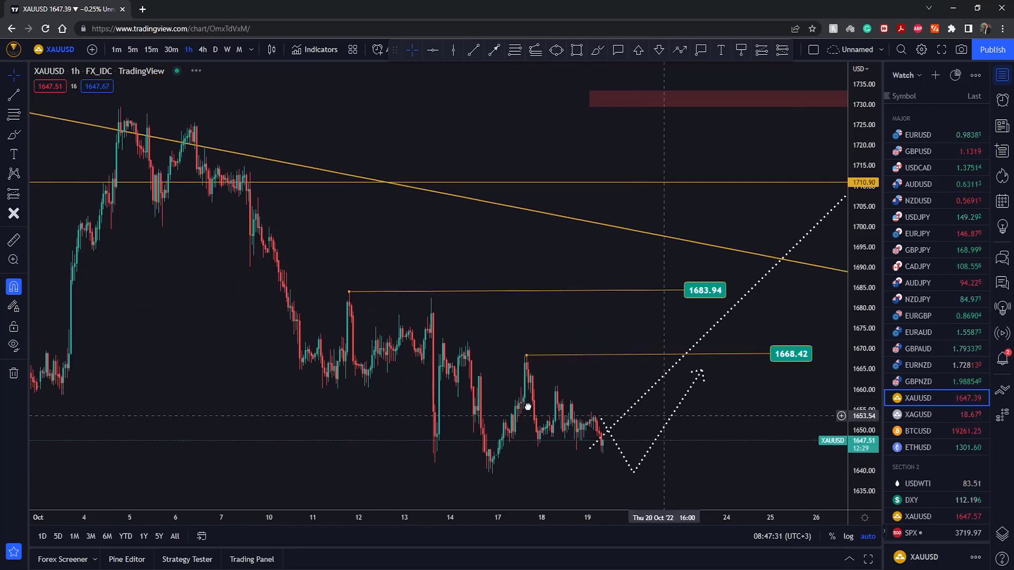
{"action": "scroll", "coordinate": [645, 407], "scroll_direction": "right", "scroll_amount": 5}
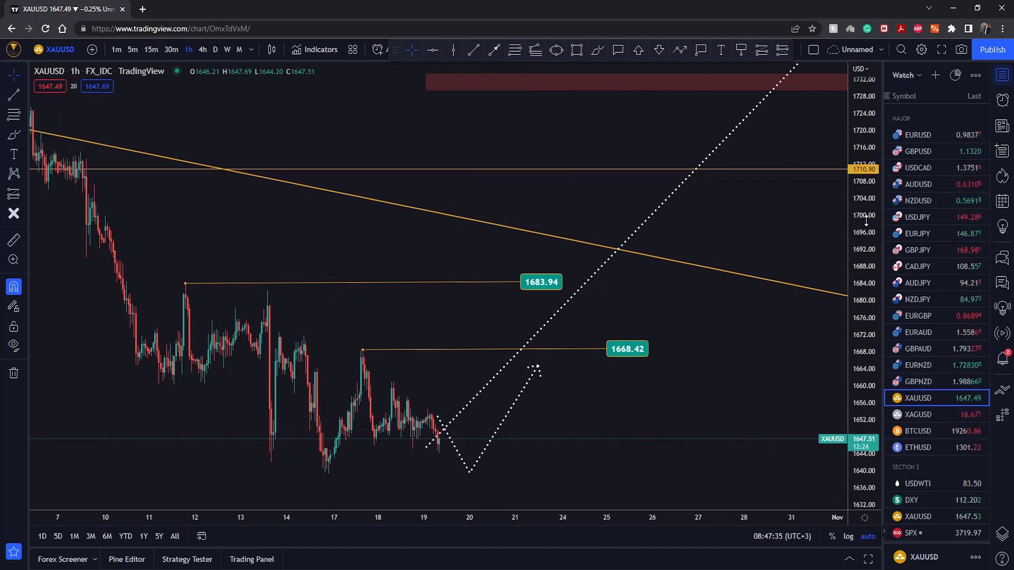
{"action": "left_click_drag", "start_coordinate": [866, 222], "coordinate": [866, 244]}
Brush a rise looping at 1668.42 and an extension to about 1708, then undo the extension.
{"action": "left_click", "coordinate": [597, 50]}
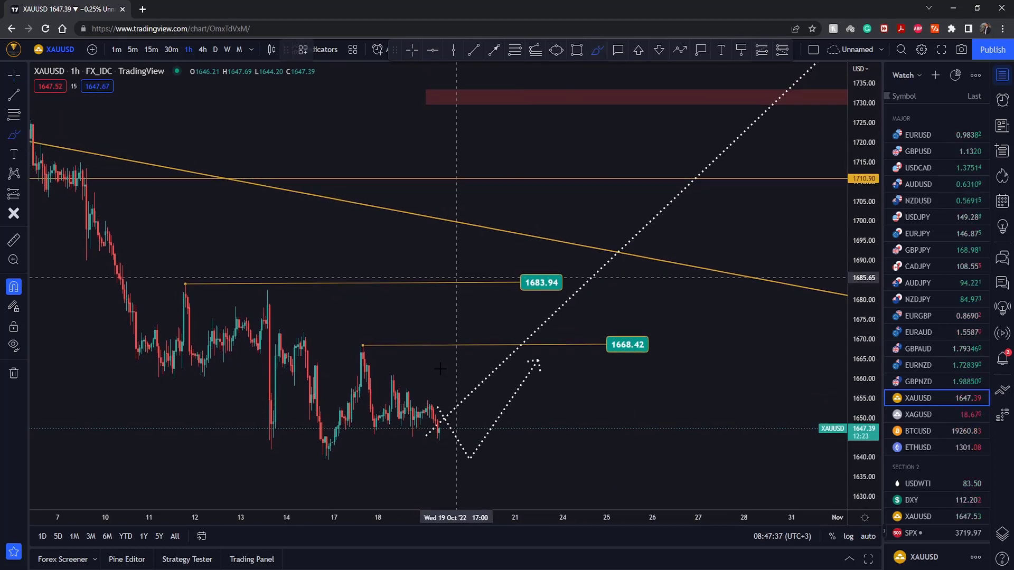
{"action": "mouse_move", "coordinate": [440, 421]}
{"action": "left_mouse_down"}
{"action": "mouse_move", "coordinate": [477, 381]}
{"action": "mouse_move", "coordinate": [498, 311]}
{"action": "mouse_move", "coordinate": [528, 356]}
{"action": "mouse_move", "coordinate": [540, 333]}
{"action": "left_mouse_up"}
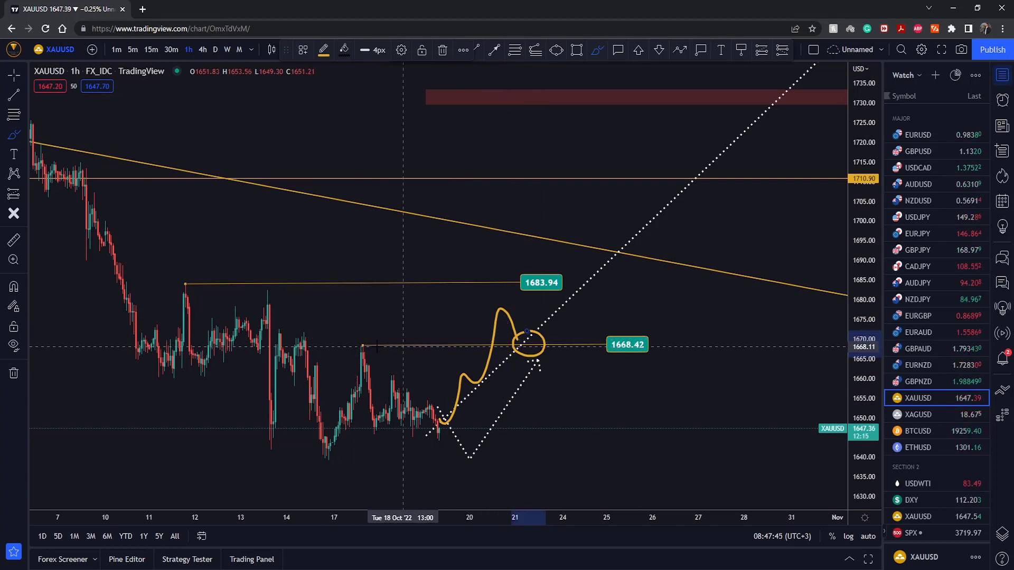
{"action": "mouse_move", "coordinate": [526, 334]}
{"action": "left_mouse_down"}
{"action": "mouse_move", "coordinate": [601, 238]}
{"action": "mouse_move", "coordinate": [620, 190]}
{"action": "mouse_move", "coordinate": [645, 222]}
{"action": "left_mouse_up"}
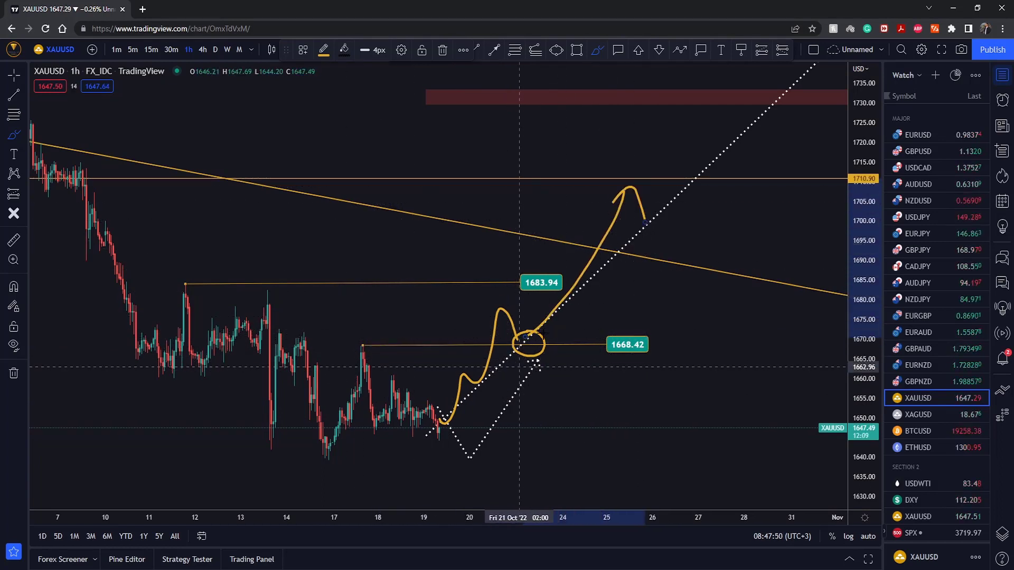
{"action": "key", "text": "ctrl+z"}
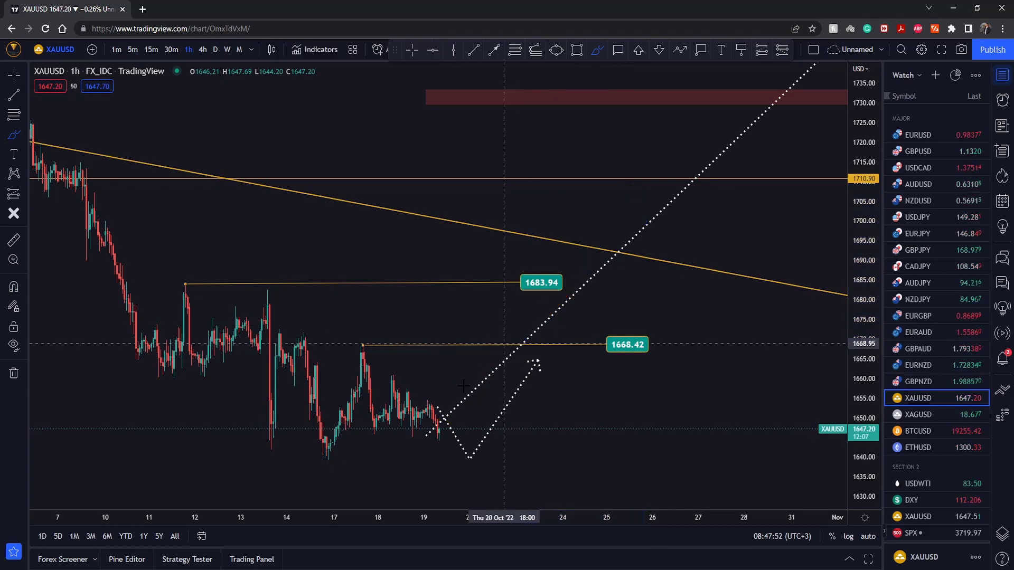
Sketch a rise to about 1700, a pullback to 1685 and an arrow to 1727, then undo them.
{"action": "mouse_move", "coordinate": [446, 412]}
{"action": "left_mouse_down"}
{"action": "mouse_move", "coordinate": [476, 337]}
{"action": "mouse_move", "coordinate": [550, 245]}
{"action": "mouse_move", "coordinate": [553, 222]}
{"action": "left_mouse_up"}
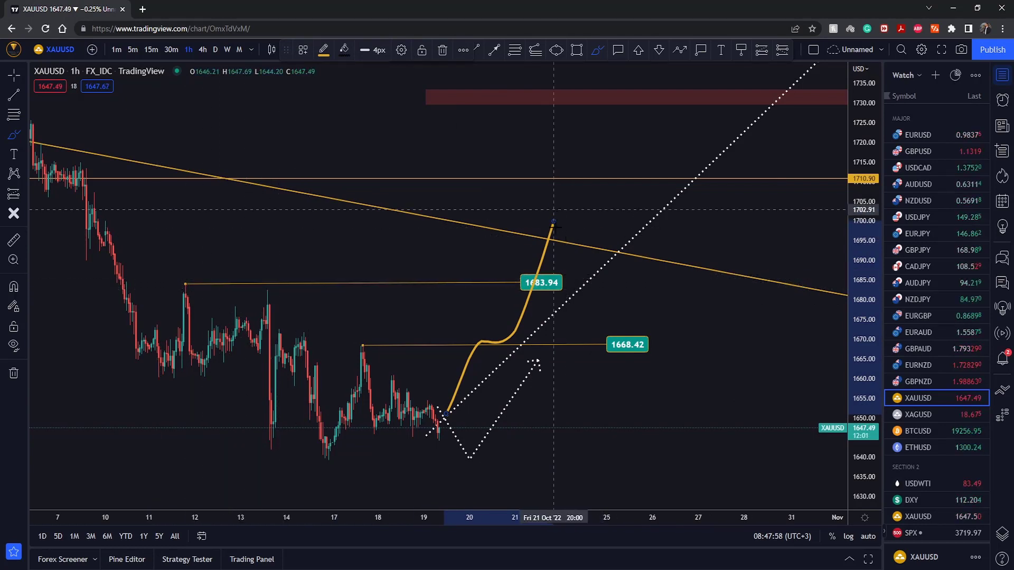
{"action": "mouse_move", "coordinate": [553, 222]}
{"action": "left_mouse_down"}
{"action": "mouse_move", "coordinate": [569, 264]}
{"action": "mouse_move", "coordinate": [607, 307]}
{"action": "mouse_move", "coordinate": [626, 272]}
{"action": "mouse_move", "coordinate": [602, 267]}
{"action": "mouse_move", "coordinate": [669, 107]}
{"action": "mouse_move", "coordinate": [645, 143]}
{"action": "left_mouse_up"}
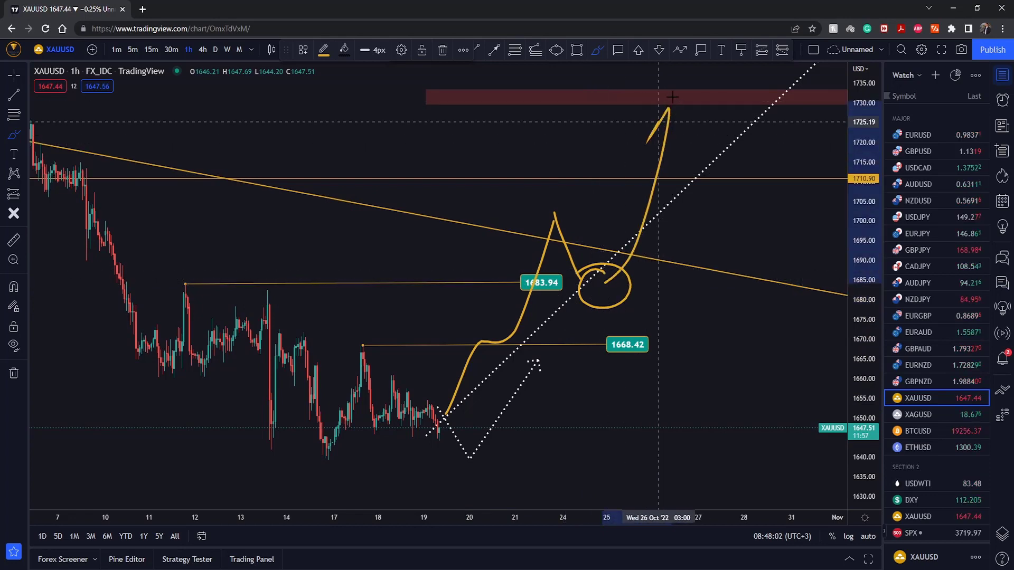
{"action": "left_click_drag", "start_coordinate": [670, 107], "coordinate": [687, 131]}
{"action": "left_click_drag", "start_coordinate": [860, 296], "coordinate": [651, 285]}
{"action": "key", "text": "ctrl+z"}
{"action": "key", "text": "ctrl+z"}
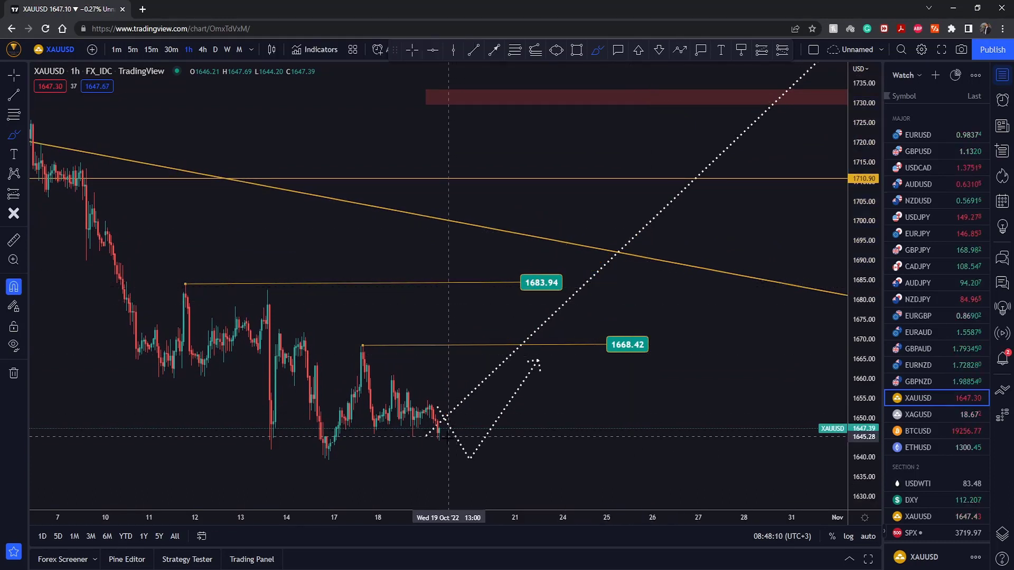
Draw a short drop from the latest candle and a horizontal support line at the 12 Oct low.
{"action": "scroll", "coordinate": [634, 327], "scroll_direction": "down", "scroll_amount": 1}
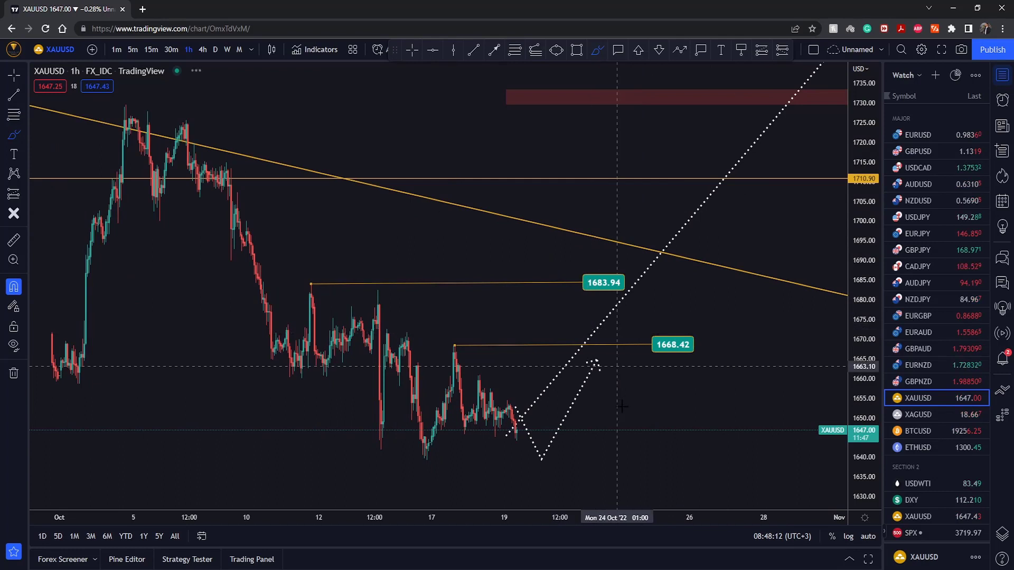
{"action": "scroll", "coordinate": [621, 408], "scroll_direction": "down", "scroll_amount": 1}
{"action": "scroll", "coordinate": [721, 377], "scroll_direction": "up", "scroll_amount": 2}
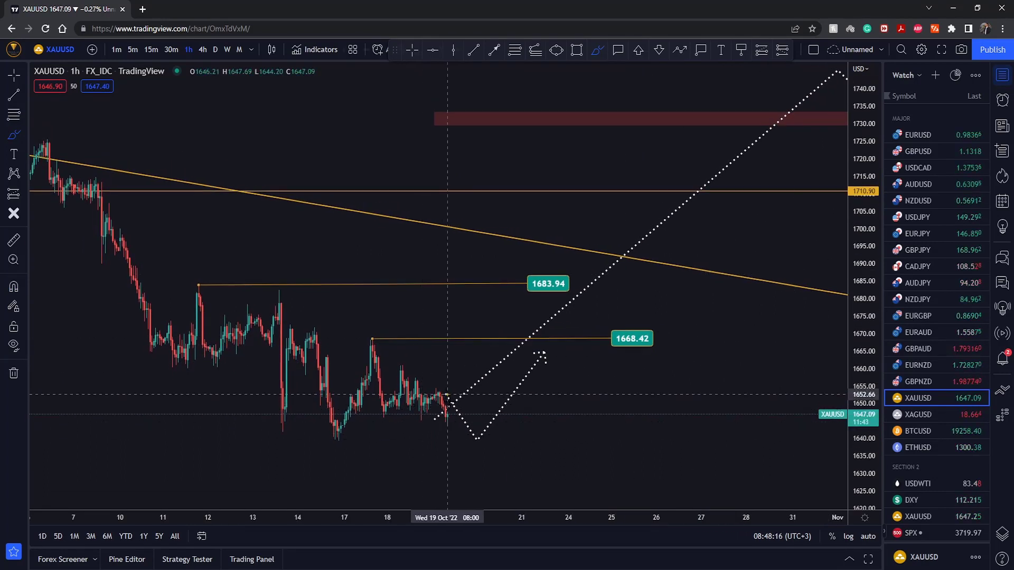
{"action": "left_click_drag", "start_coordinate": [447, 394], "coordinate": [465, 426]}
{"action": "left_click", "coordinate": [467, 433]}
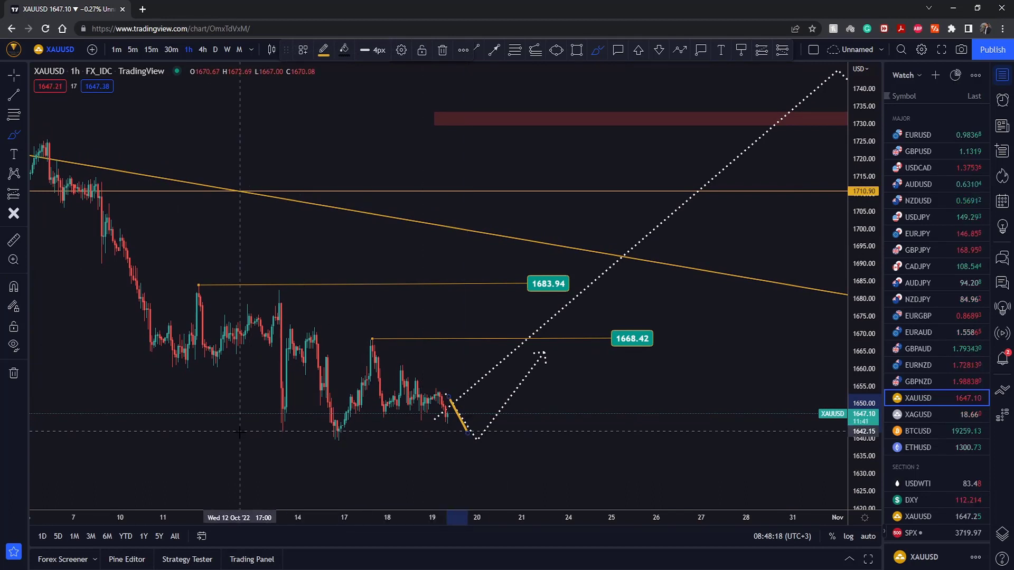
{"action": "left_click_drag", "start_coordinate": [242, 434], "coordinate": [539, 432]}
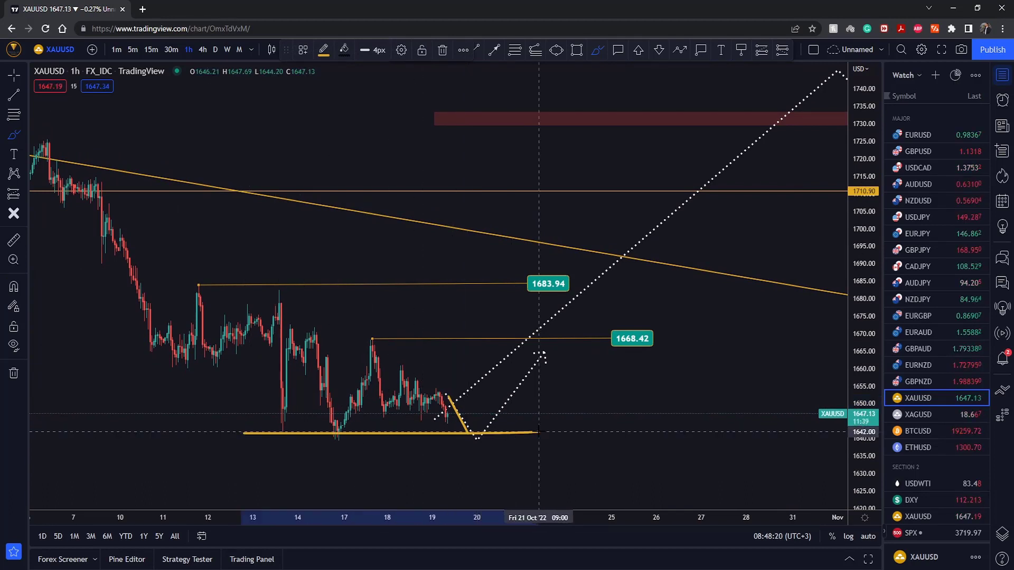
{"action": "left_click", "coordinate": [480, 424]}
Add two P marks, circle them, underline near the bottom, and undo a rising zigzag sketch.
{"action": "left_click_drag", "start_coordinate": [479, 441], "coordinate": [479, 462]}
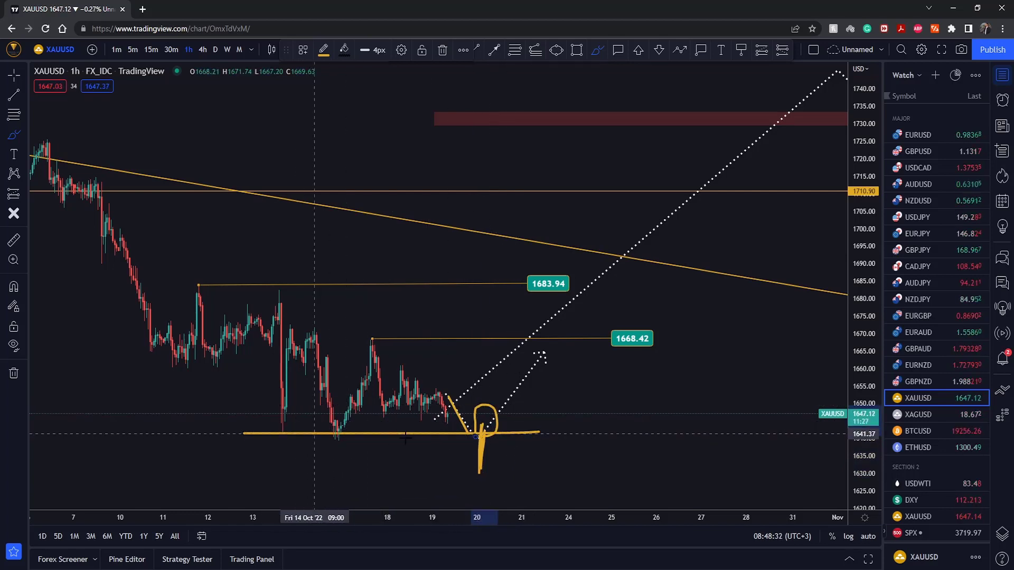
{"action": "left_click_drag", "start_coordinate": [510, 423], "coordinate": [513, 481]}
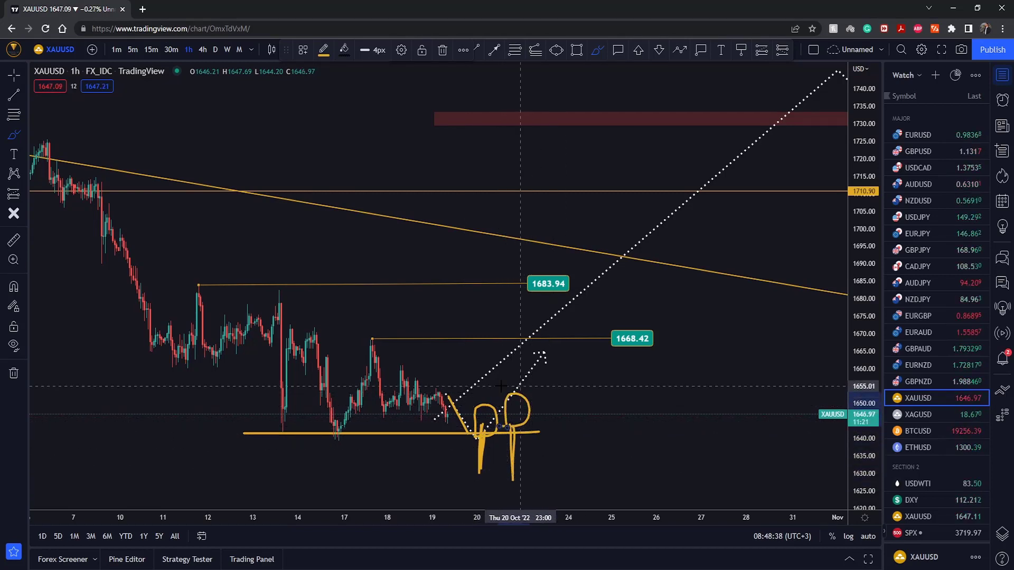
{"action": "mouse_move", "coordinate": [521, 386]}
{"action": "left_mouse_down"}
{"action": "mouse_move", "coordinate": [544, 401]}
{"action": "mouse_move", "coordinate": [549, 433]}
{"action": "mouse_move", "coordinate": [502, 451]}
{"action": "mouse_move", "coordinate": [491, 393]}
{"action": "left_mouse_up"}
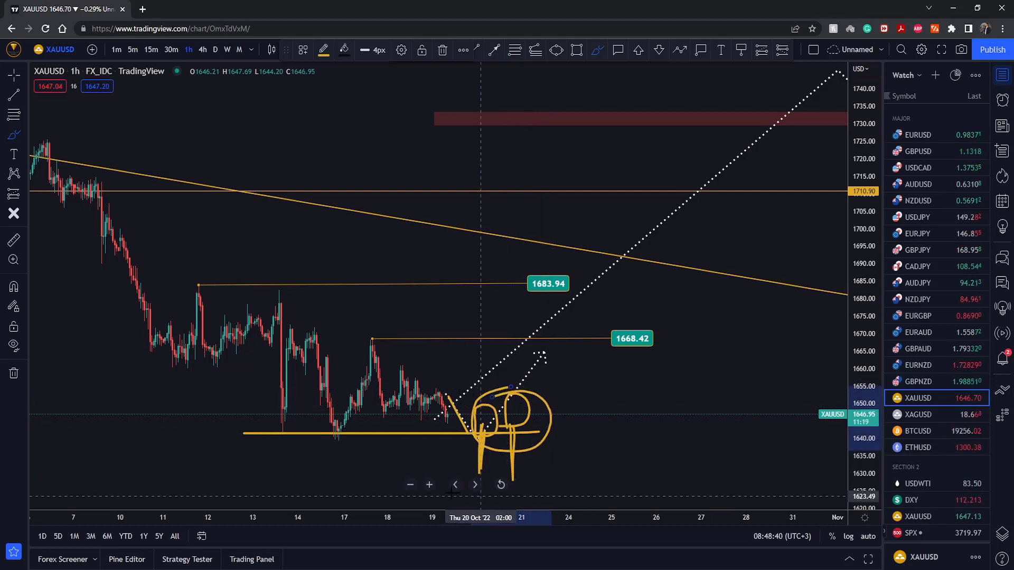
{"action": "left_click_drag", "start_coordinate": [445, 493], "coordinate": [570, 492]}
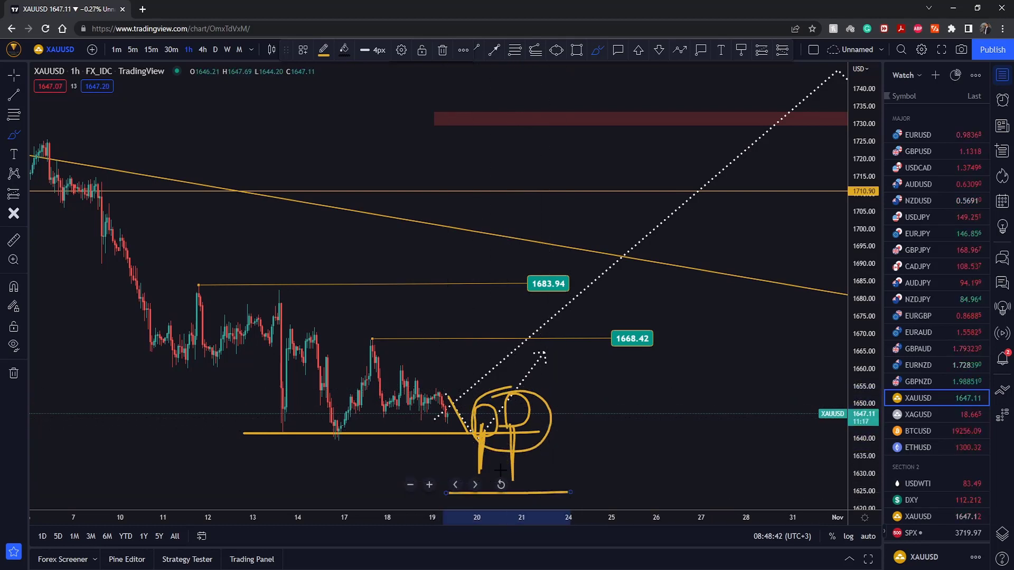
{"action": "mouse_move", "coordinate": [534, 412]}
{"action": "left_mouse_down"}
{"action": "mouse_move", "coordinate": [707, 196]}
{"action": "mouse_move", "coordinate": [761, 103]}
{"action": "mouse_move", "coordinate": [785, 87]}
{"action": "mouse_move", "coordinate": [797, 125]}
{"action": "left_mouse_up"}
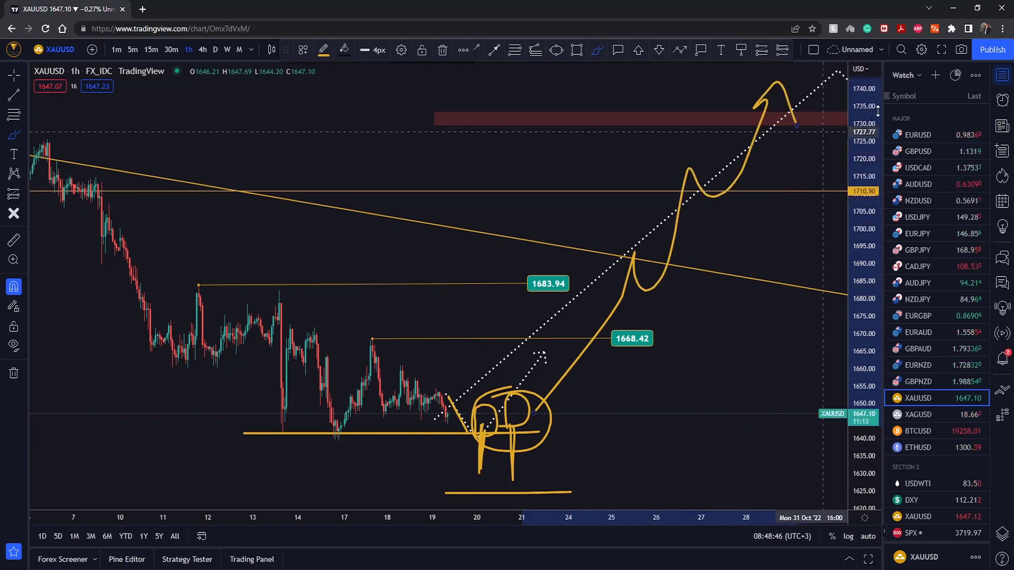
{"action": "key", "text": "ctrl+z"}
{"action": "key", "text": "ctrl+z"}
{"action": "key", "text": "ctrl+z"}
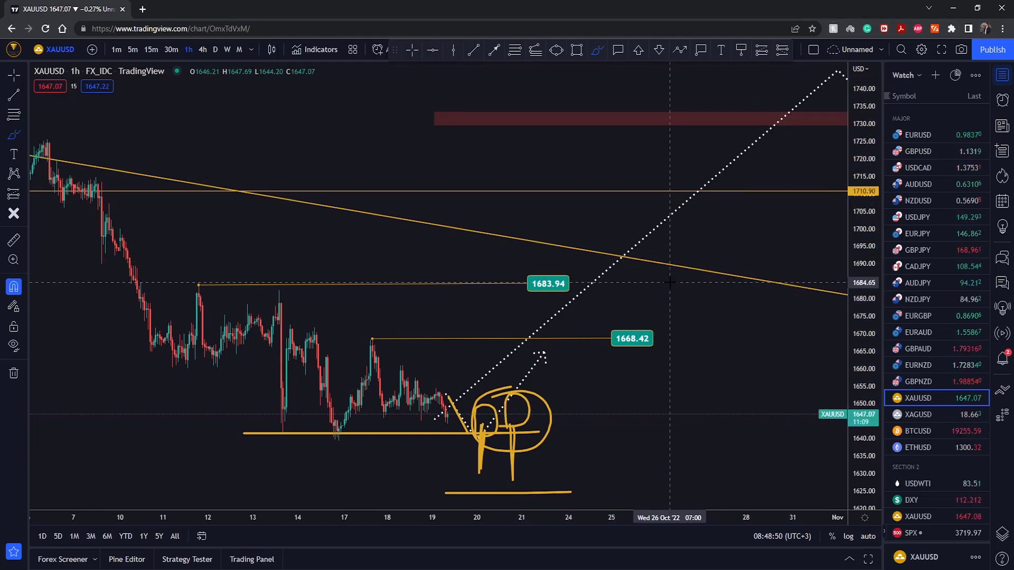
Undo the second P mark, then sketch and undo a rising scenario path and a spike near 1735.
{"action": "key", "text": "ctrl+z"}
{"action": "key", "text": "ctrl+z"}
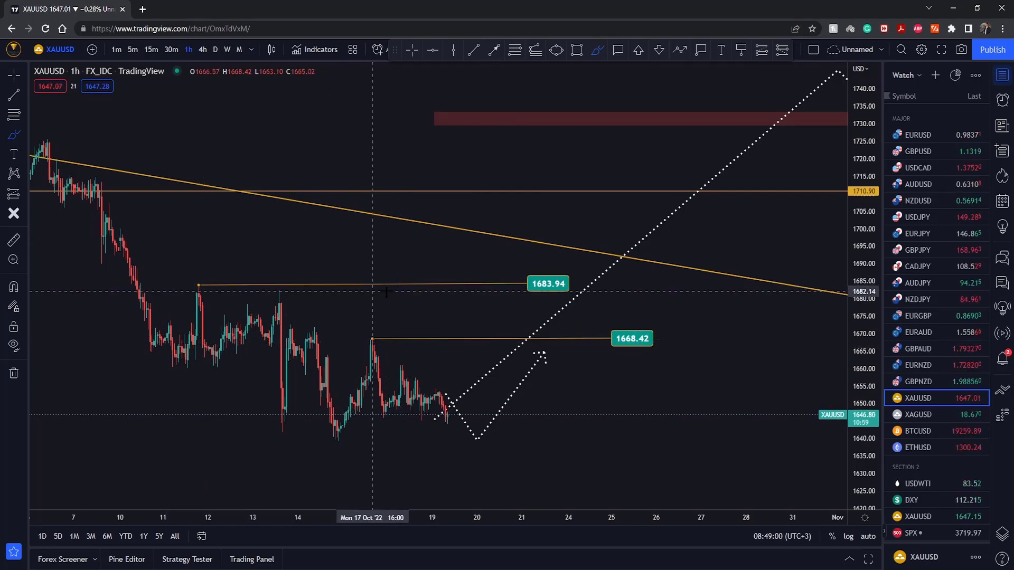
{"action": "mouse_move", "coordinate": [472, 422]}
{"action": "left_mouse_down"}
{"action": "mouse_move", "coordinate": [530, 365]}
{"action": "mouse_move", "coordinate": [580, 230]}
{"action": "mouse_move", "coordinate": [600, 275]}
{"action": "mouse_move", "coordinate": [613, 194]}
{"action": "mouse_move", "coordinate": [623, 214]}
{"action": "mouse_move", "coordinate": [654, 198]}
{"action": "mouse_move", "coordinate": [673, 126]}
{"action": "mouse_move", "coordinate": [691, 152]}
{"action": "mouse_move", "coordinate": [737, 72]}
{"action": "left_mouse_up"}
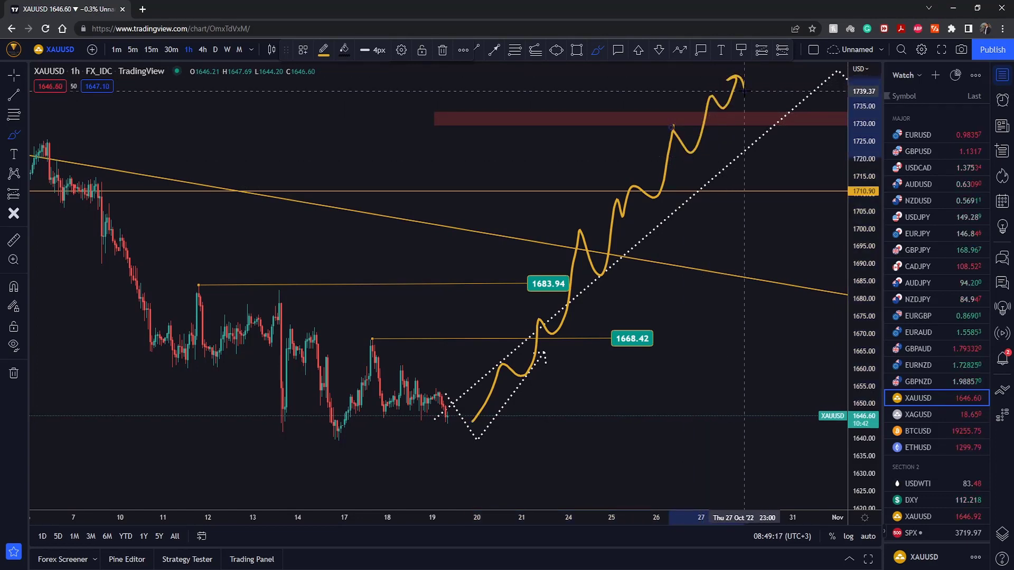
{"action": "key", "text": "ctrl+z"}
{"action": "key", "text": "ctrl+z"}
{"action": "mouse_move", "coordinate": [625, 178]}
{"action": "left_mouse_down"}
{"action": "mouse_move", "coordinate": [683, 87]}
{"action": "mouse_move", "coordinate": [722, 169]}
{"action": "left_mouse_up"}
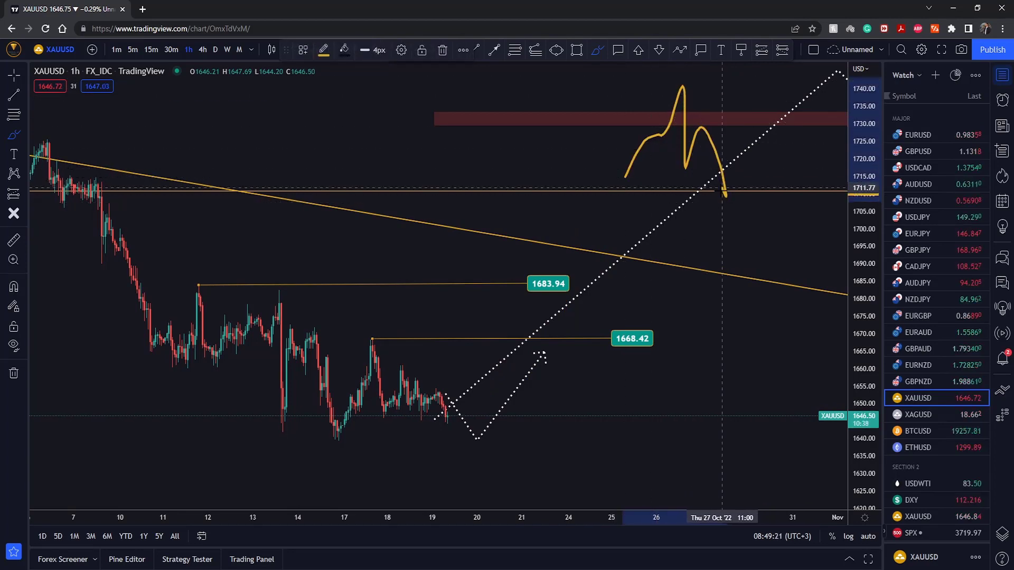
{"action": "key", "text": "ctrl+z"}
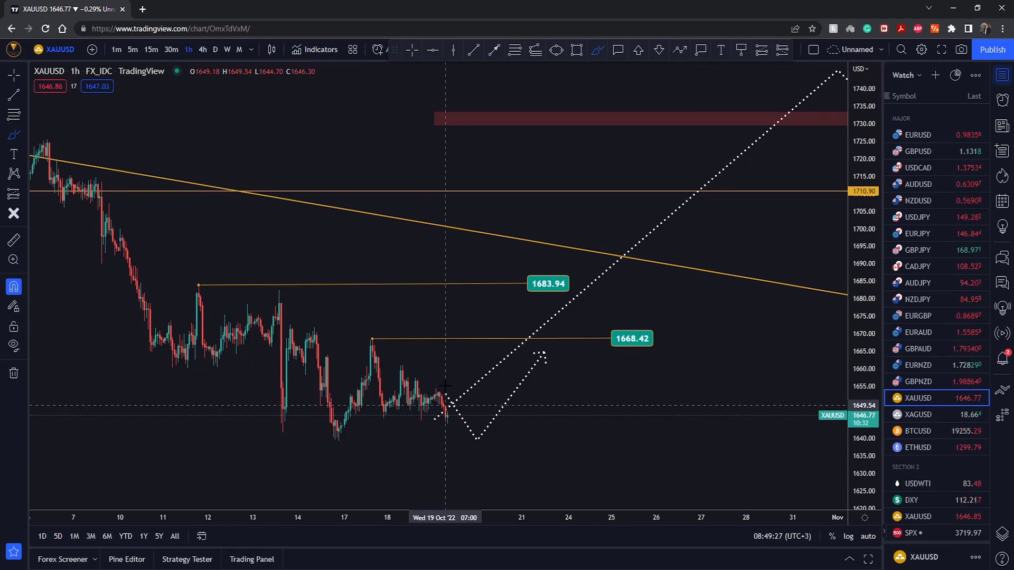
{"action": "left_click", "coordinate": [202, 49]}
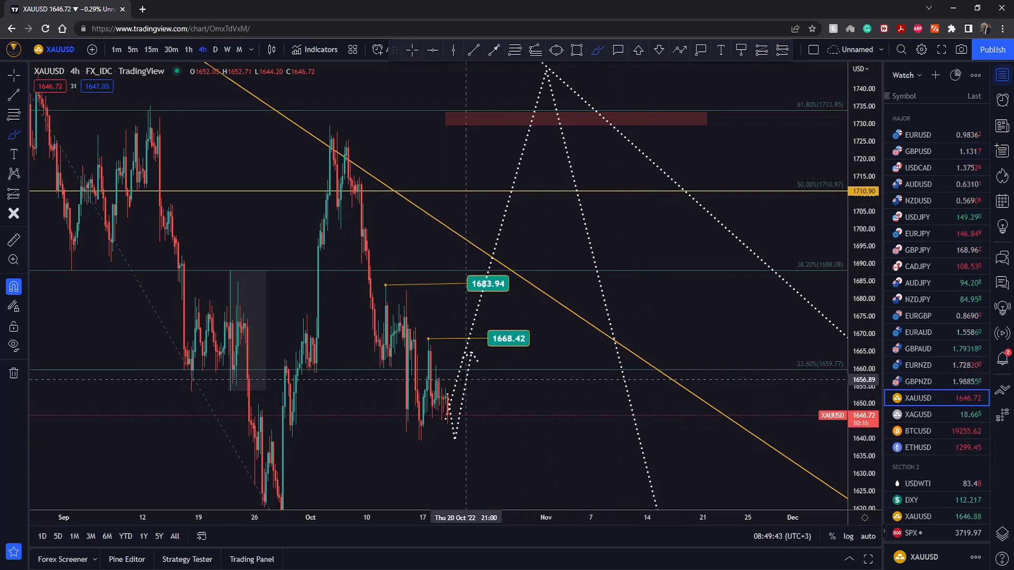
{"action": "left_click", "coordinate": [216, 50]}
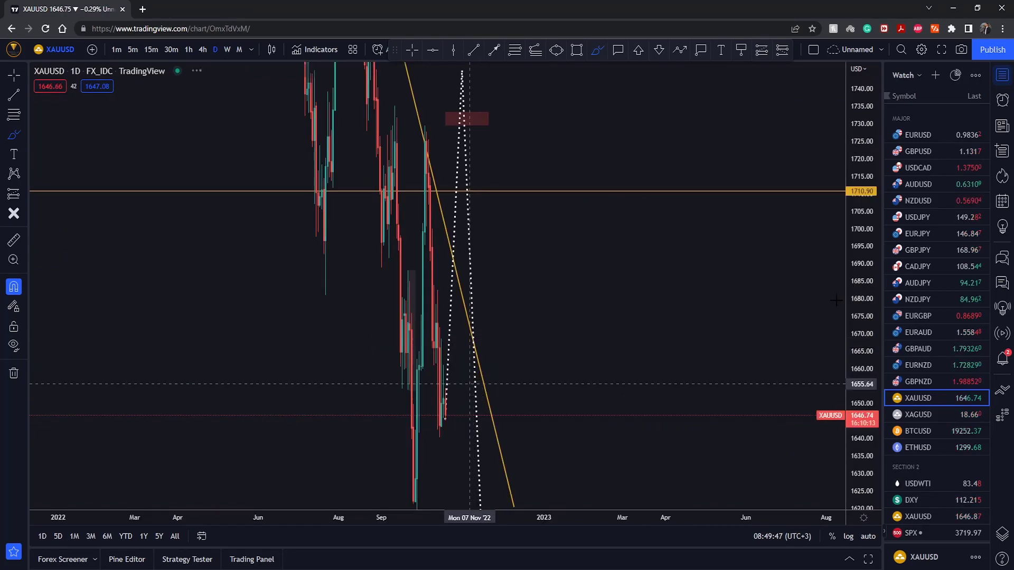
{"action": "double_click", "coordinate": [861, 286]}
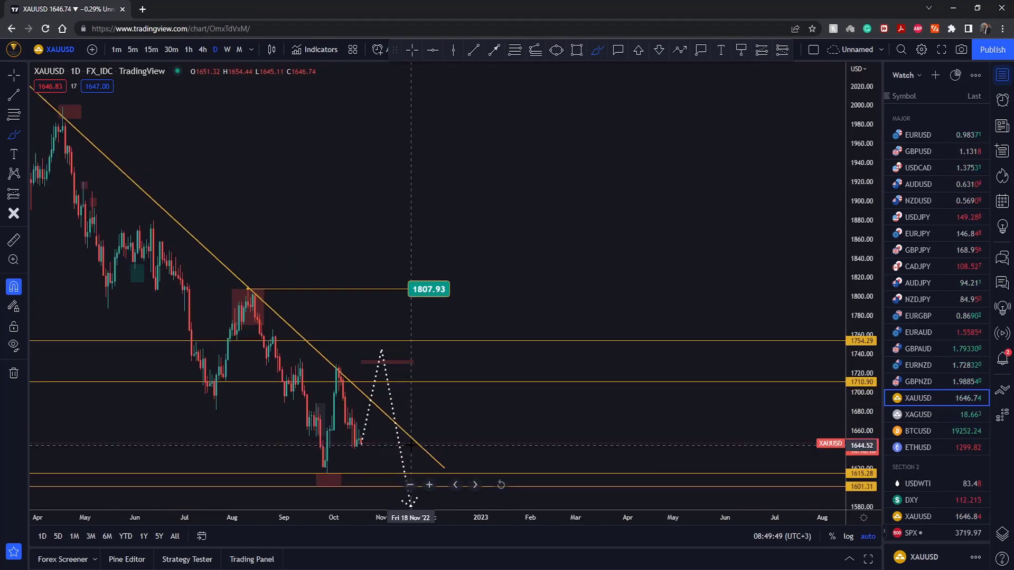
{"action": "scroll", "coordinate": [411, 445], "scroll_direction": "up", "scroll_amount": 1}
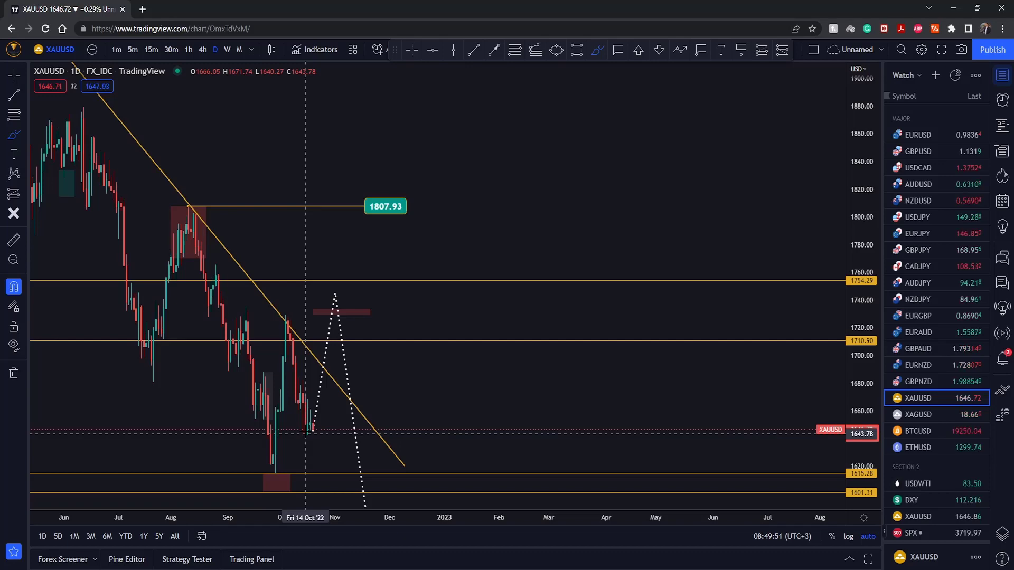
{"action": "left_click", "coordinate": [190, 50]}
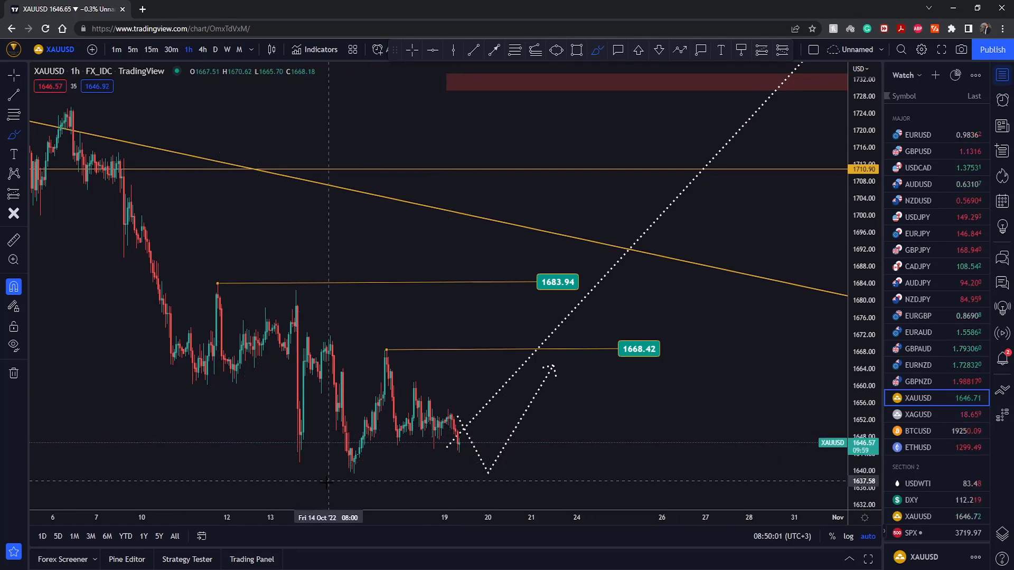
{"action": "mouse_move", "coordinate": [453, 429]}
{"action": "left_mouse_down"}
{"action": "mouse_move", "coordinate": [489, 449]}
{"action": "mouse_move", "coordinate": [502, 393]}
{"action": "mouse_move", "coordinate": [523, 429]}
{"action": "mouse_move", "coordinate": [600, 286]}
{"action": "mouse_move", "coordinate": [616, 315]}
{"action": "left_mouse_up"}
{"action": "key", "text": "ctrl+z"}
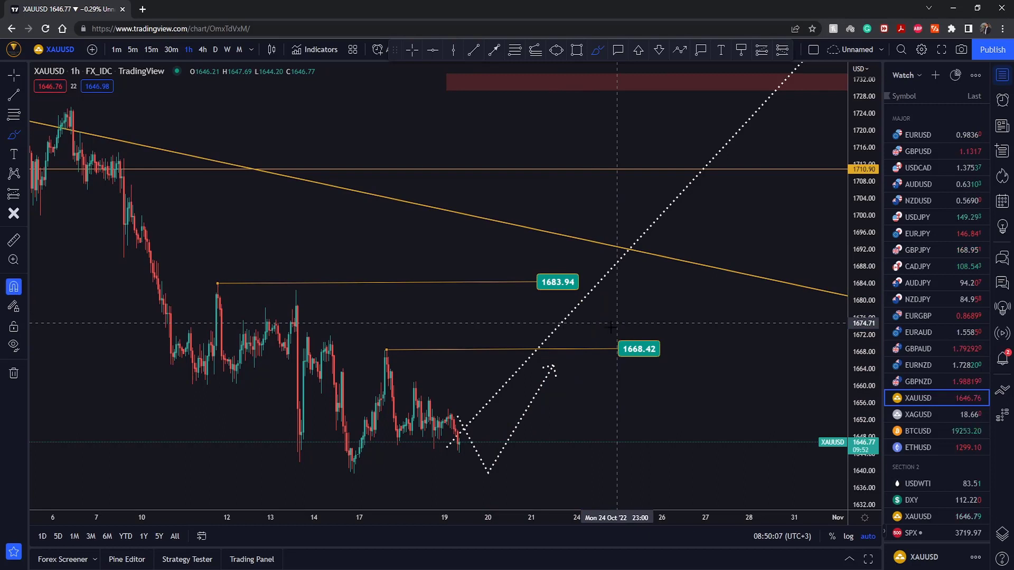